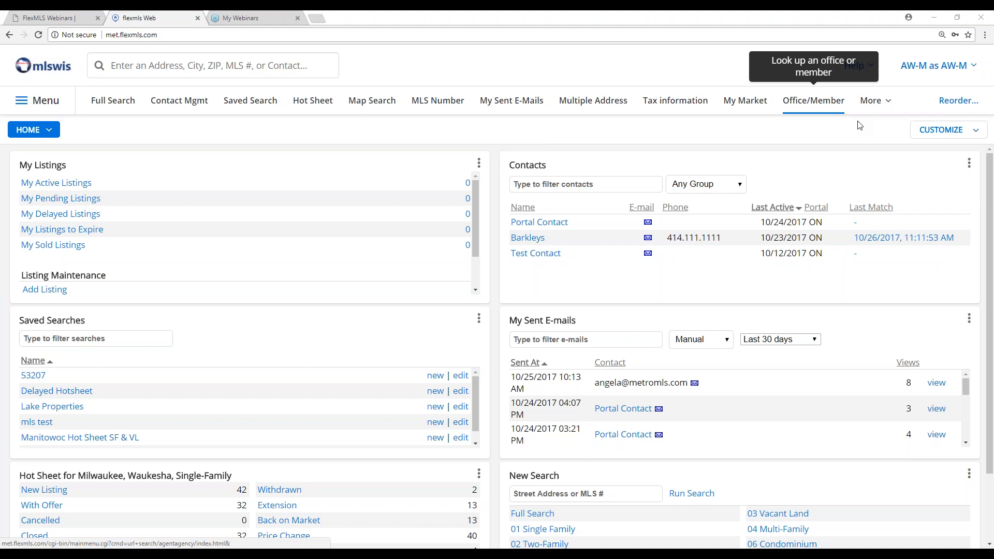
# Step: Open the 01 Single Family quick search and expand its List Price, Total Bathrooms and School District criteria
pyautogui.click(40, 106)
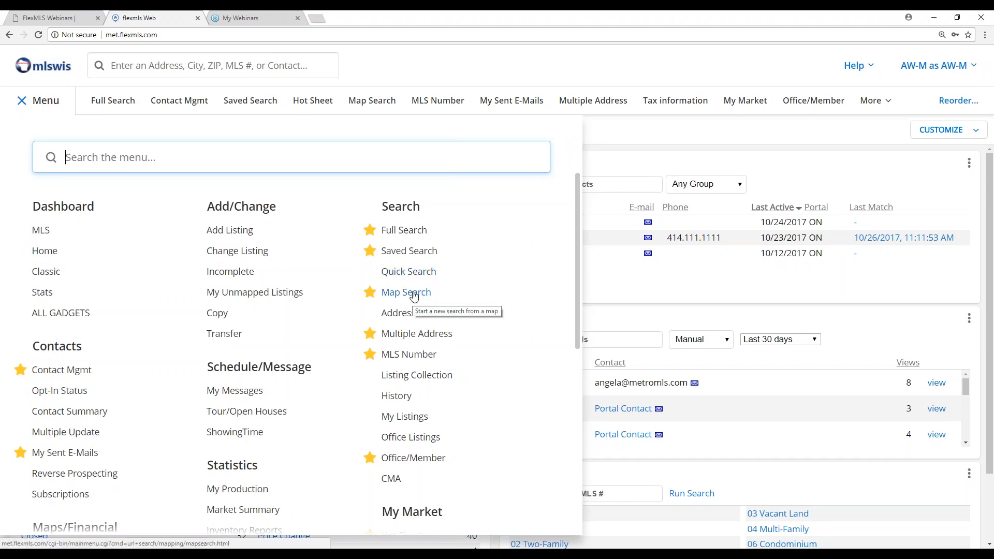
pyautogui.click(420, 275)
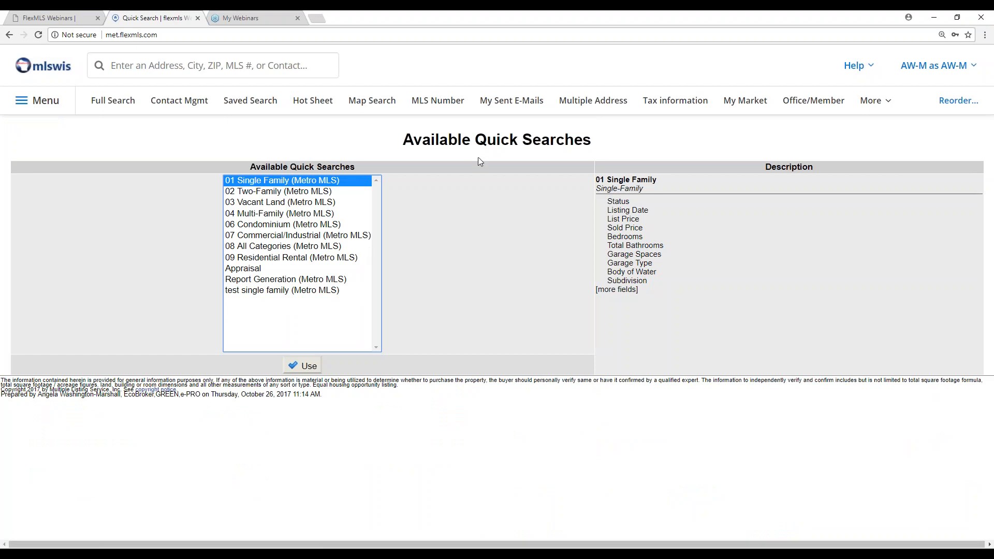
pyautogui.click(309, 366)
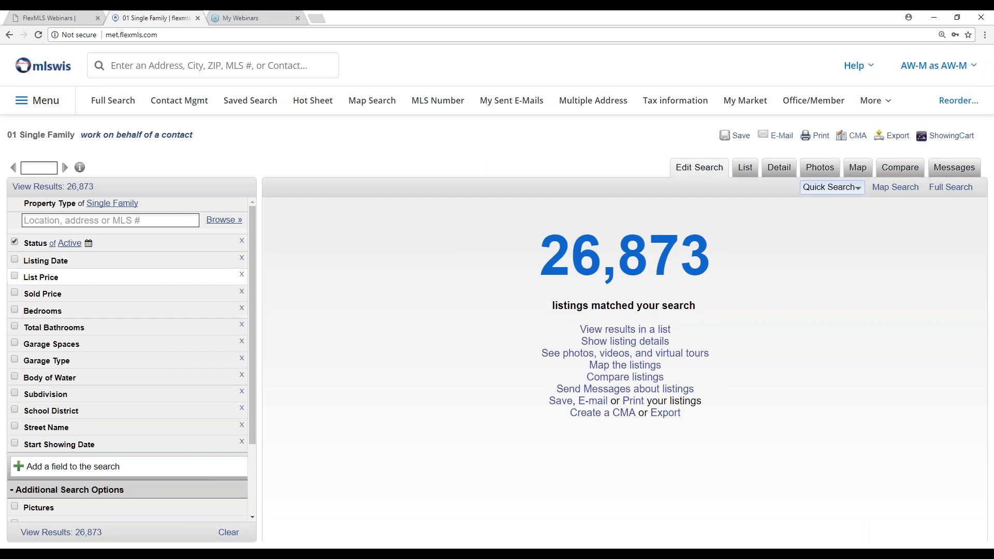
pyautogui.click(82, 280)
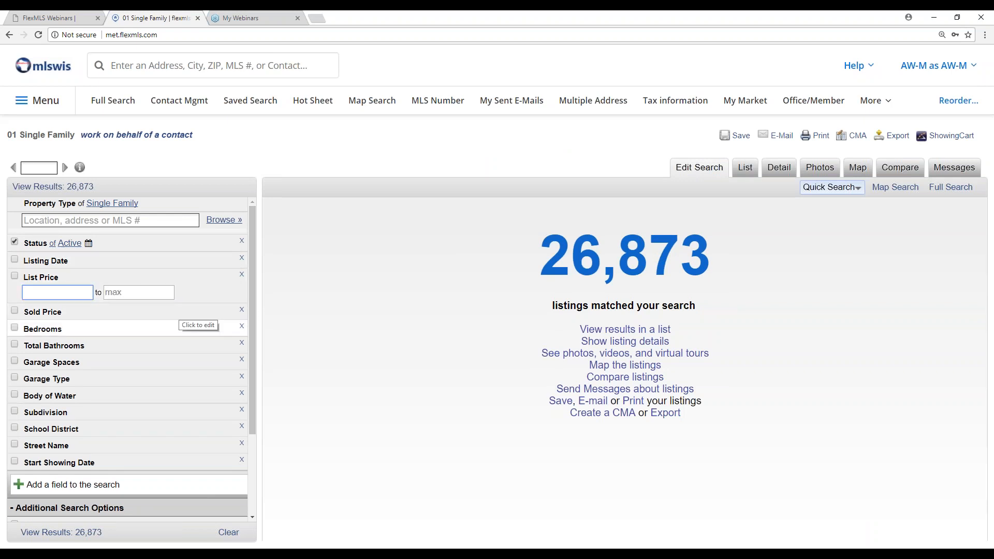
pyautogui.click(113, 348)
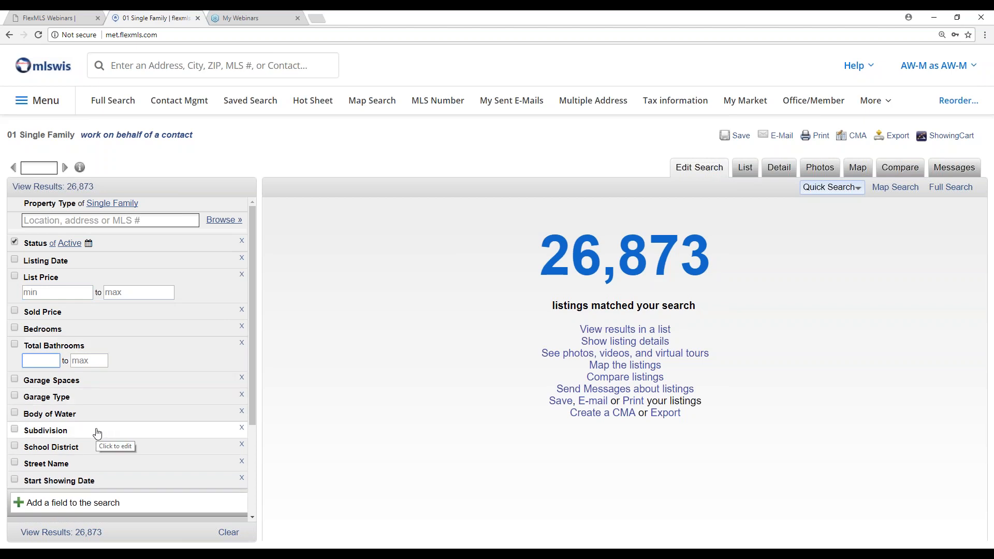
pyautogui.click(75, 450)
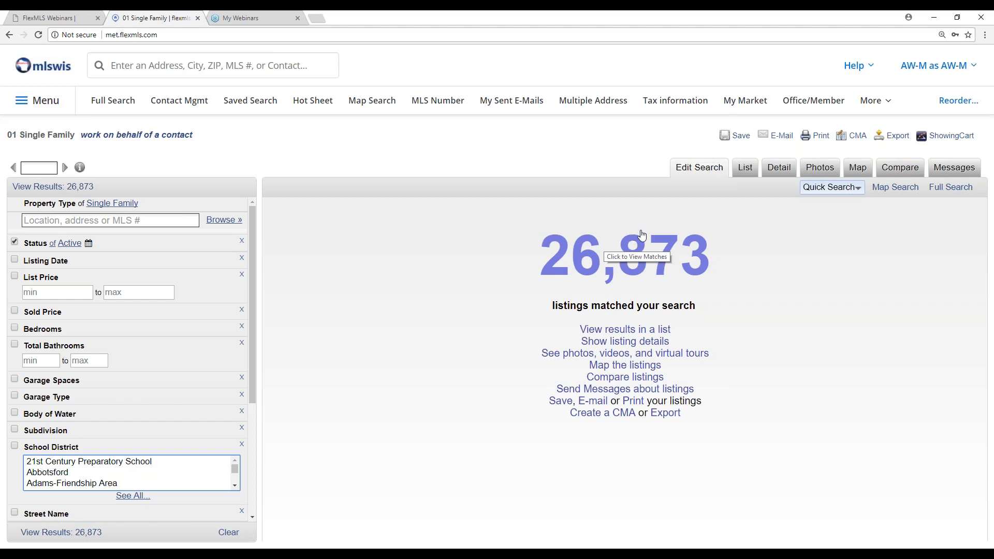
# Step: Start a new quick search template from the My Quick Searches preferences
pyautogui.click(47, 104)
pyautogui.scroll(-5, 100, 215)
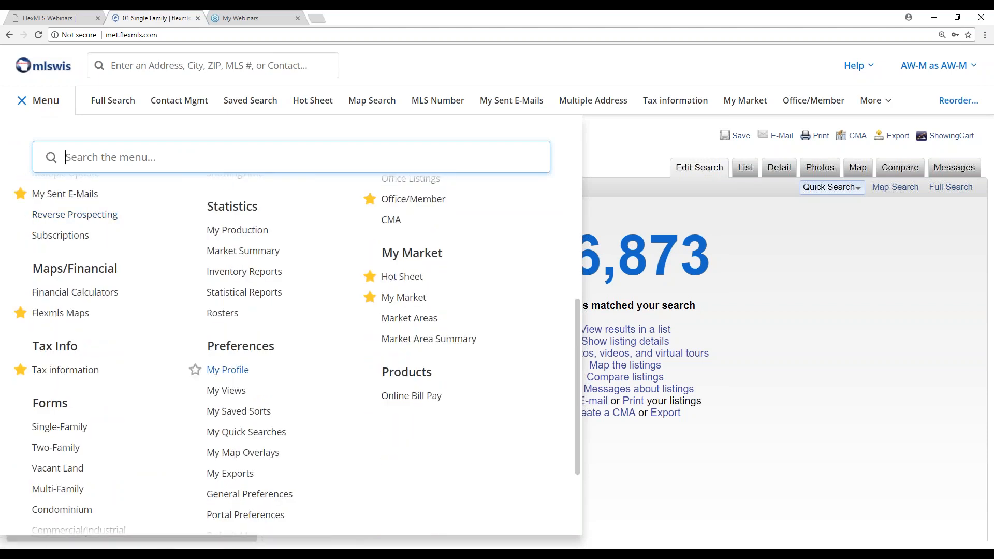
pyautogui.click(236, 433)
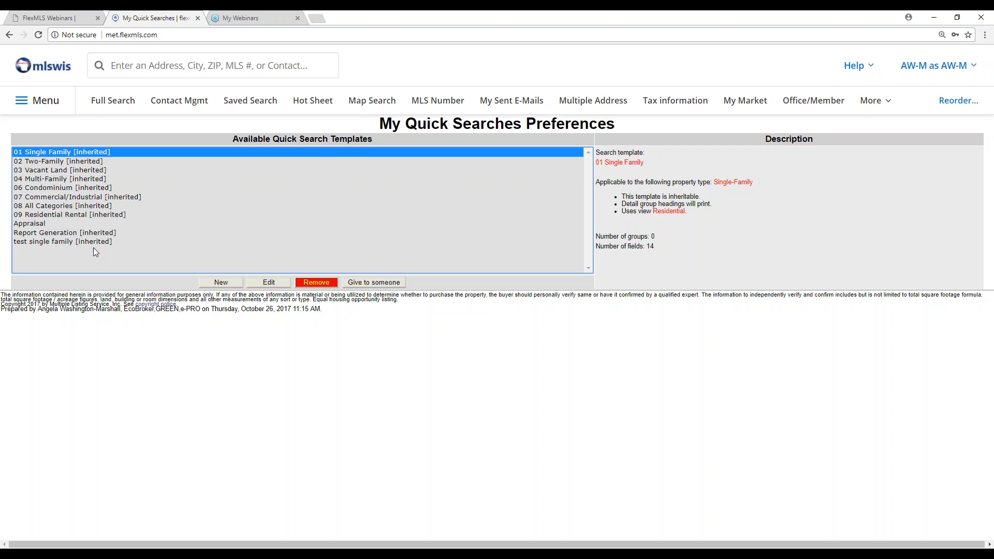
pyautogui.click(222, 282)
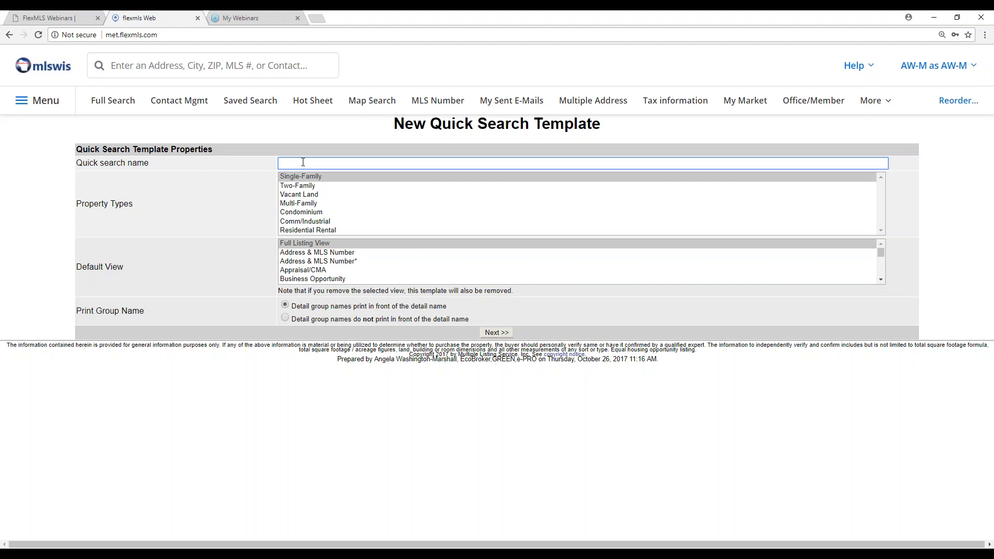
# Step: Name the quick search Lake Properties, set its property type to Single-Family, and continue to the field selection
pyautogui.write('Lake P')
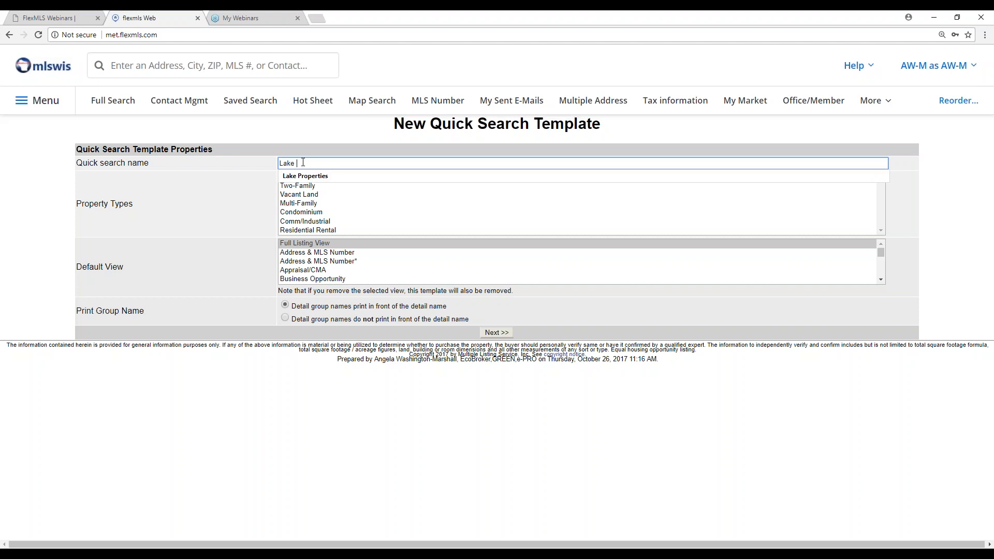
pyautogui.write('roperties')
pyautogui.click(441, 213)
pyautogui.press('Up')
pyautogui.press('Up')
pyautogui.press('Up')
pyautogui.press('Up')
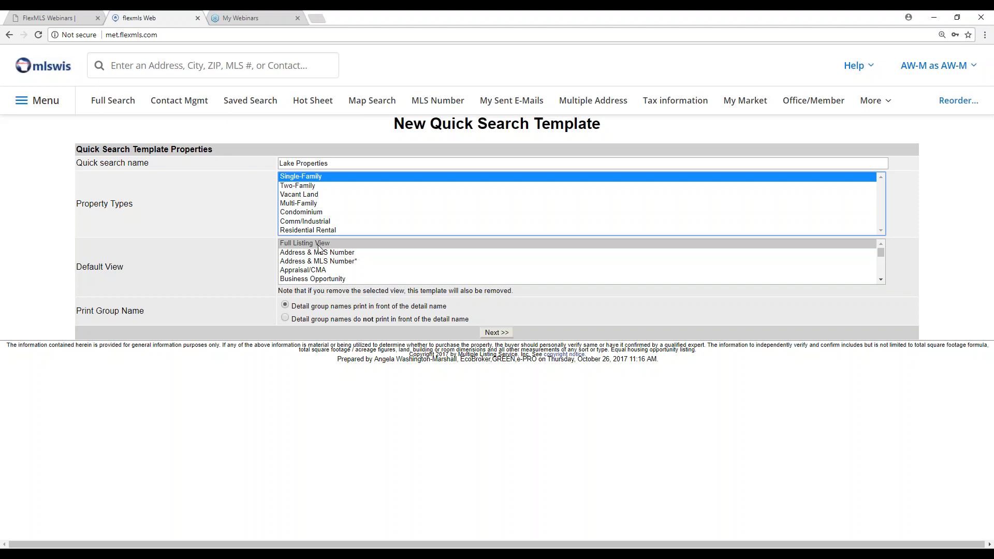
pyautogui.click(497, 333)
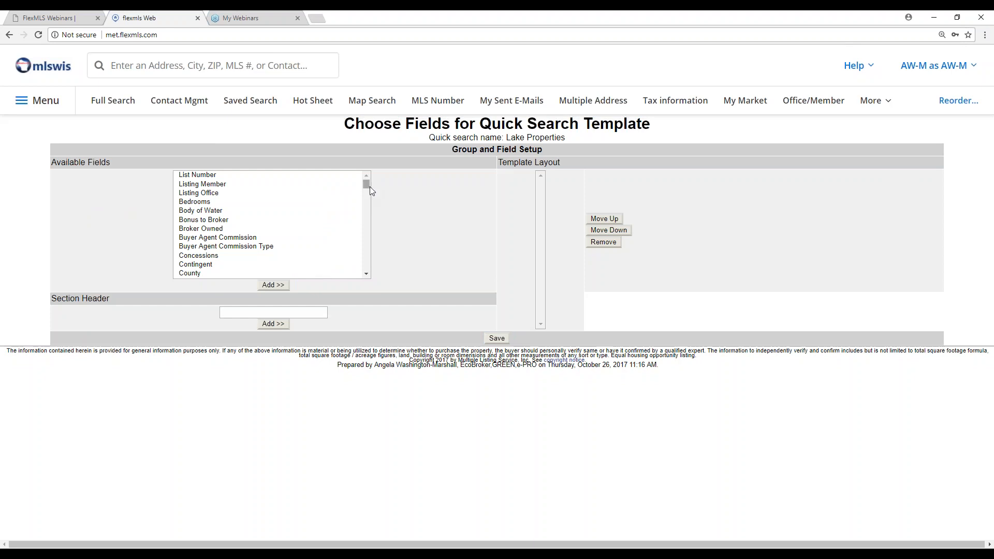
# Step: Add the Bedrooms field to the template layout
pyautogui.moveTo(368, 186)
pyautogui.mouseDown()
pyautogui.moveTo(371, 264)
pyautogui.moveTo(374, 185)
pyautogui.mouseUp()
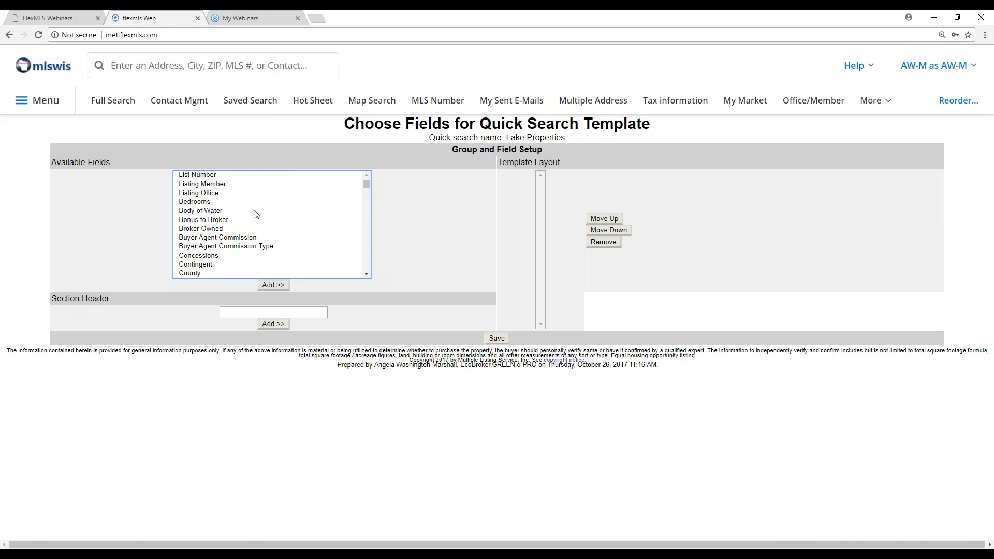
pyautogui.click(206, 204)
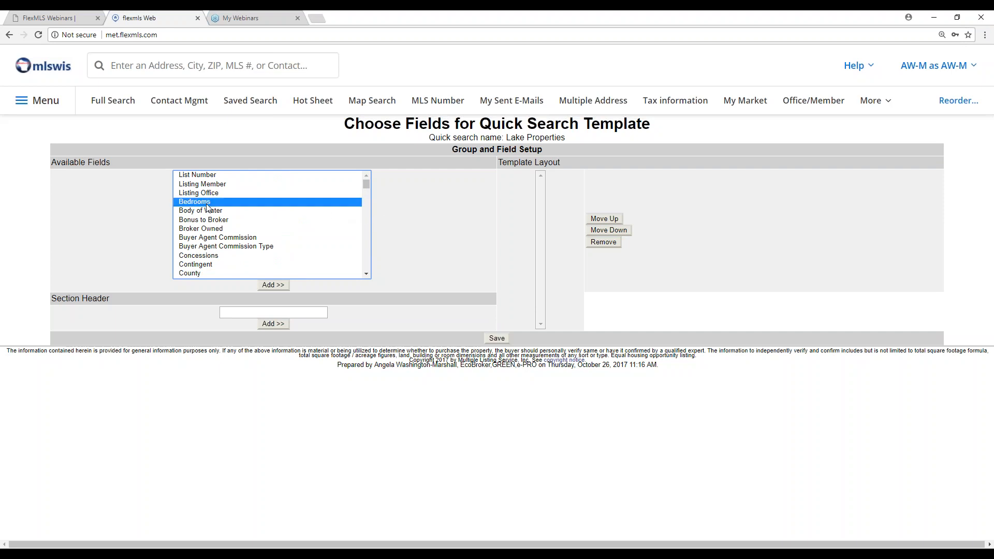
pyautogui.click(273, 285)
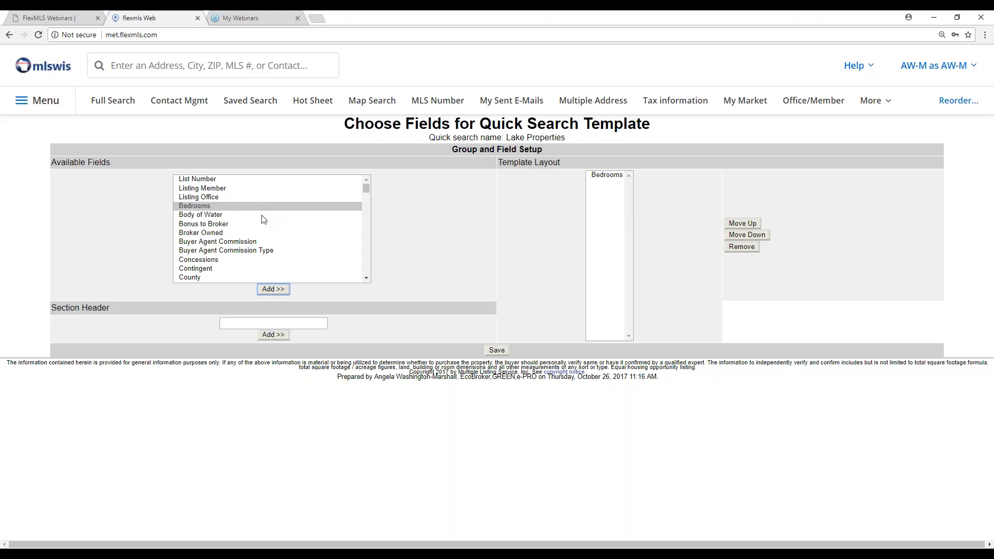
# Step: Select the available fields Body of Water, Est Water Front Feet, Est. Acreage, Est. Total Sq. Ft. and Est. Year Built together
pyautogui.keyDown('ctrl'); pyautogui.click(220, 216); pyautogui.keyUp('ctrl')
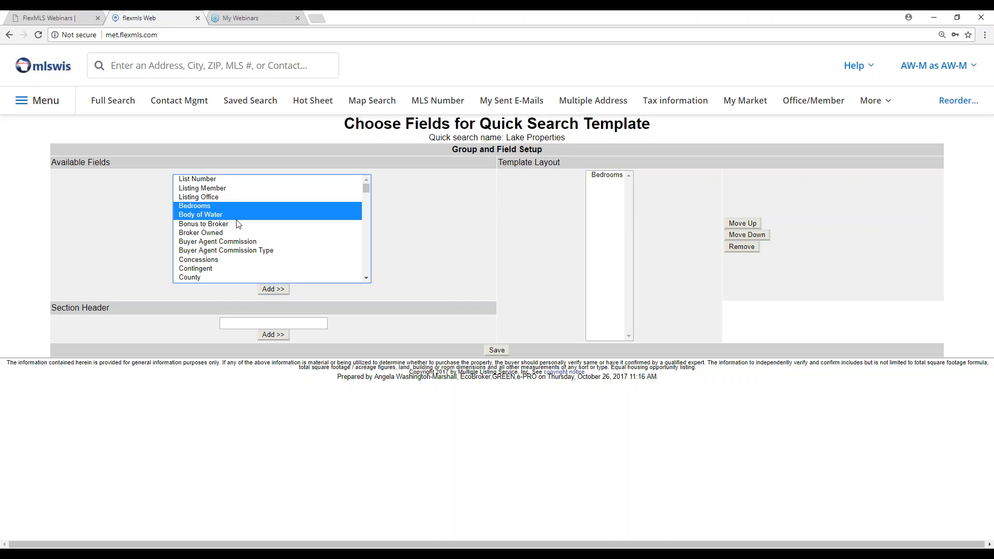
pyautogui.click(367, 279)
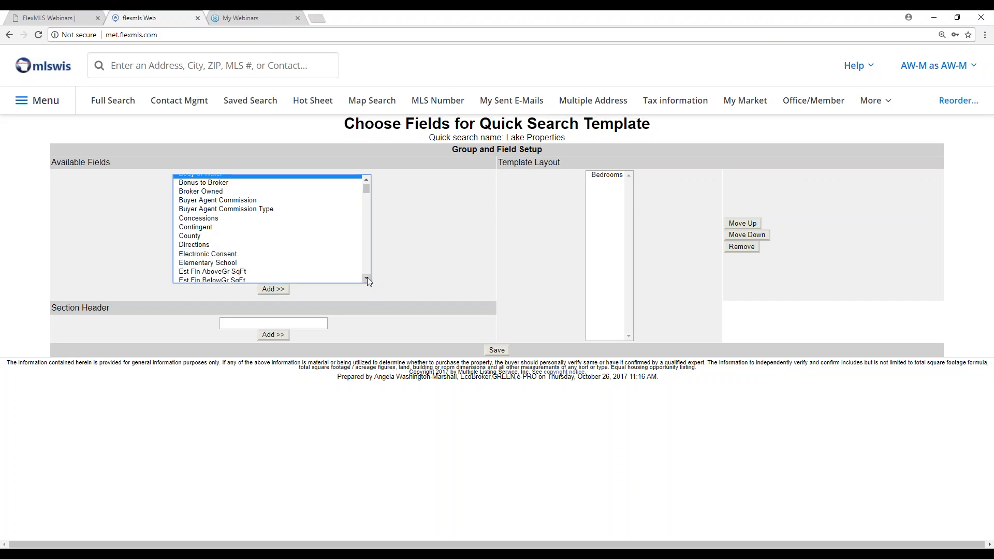
pyautogui.click(368, 280)
pyautogui.click(368, 278)
pyautogui.click(368, 279)
pyautogui.click(368, 279)
pyautogui.click(368, 279)
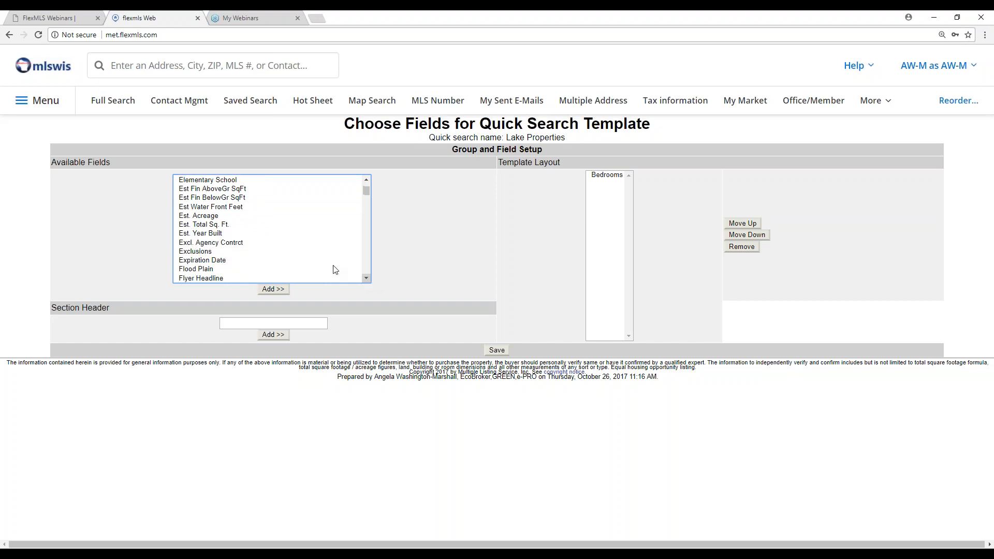
pyautogui.click(224, 207)
pyautogui.keyDown('ctrl'); pyautogui.click(207, 217); pyautogui.keyUp('ctrl')
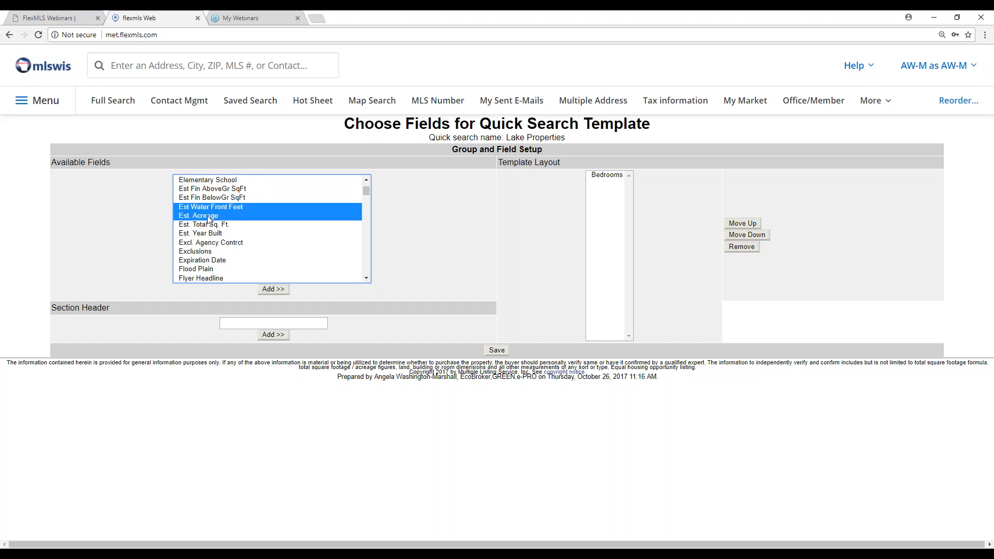
pyautogui.keyDown('ctrl'); pyautogui.click(209, 225); pyautogui.keyUp('ctrl')
pyautogui.keyDown('ctrl'); pyautogui.click(214, 233); pyautogui.keyUp('ctrl')
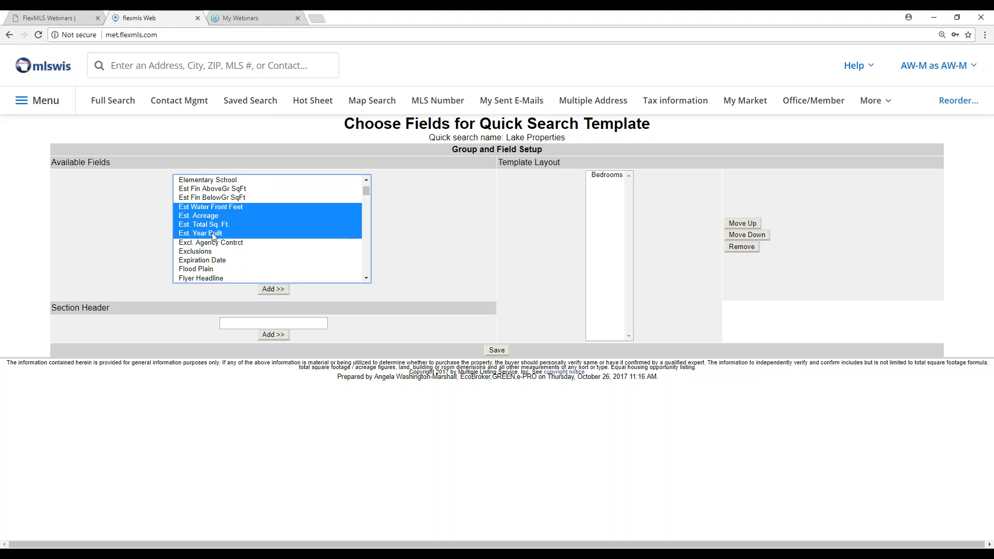
# Step: Extend the field selection with Garage Spaces and Garage Type
pyautogui.click(367, 279)
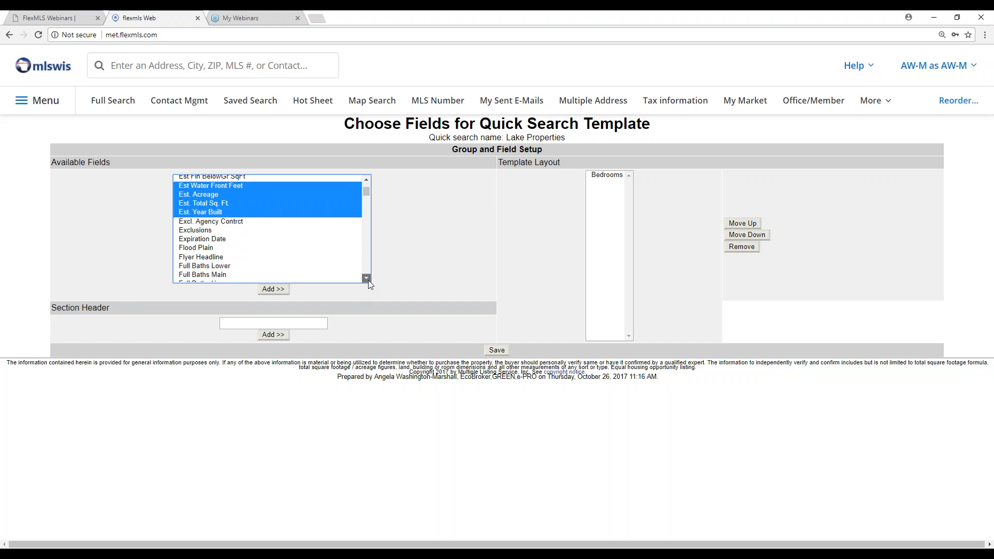
pyautogui.click(367, 279)
pyautogui.click(368, 278)
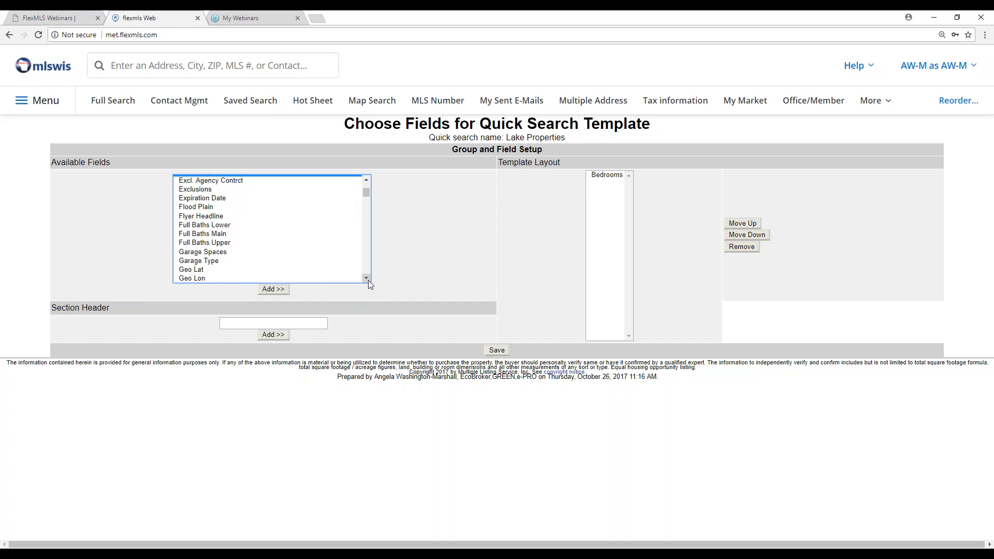
pyautogui.keyDown('ctrl'); pyautogui.click(226, 252); pyautogui.keyUp('ctrl')
pyautogui.keyDown('ctrl'); pyautogui.click(223, 262); pyautogui.keyUp('ctrl')
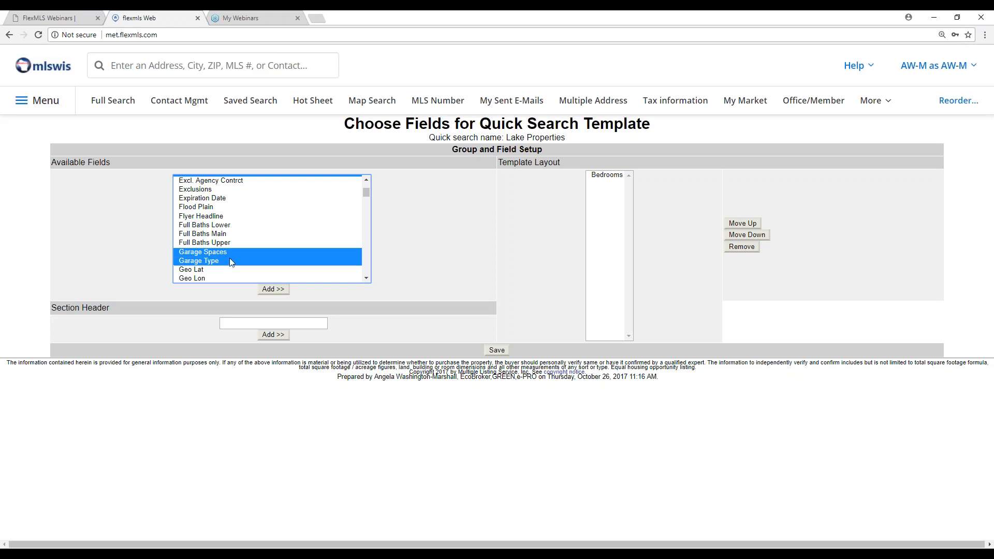
# Step: Extend the field selection with List Price and Sold Price, keeping the fields already selected
pyautogui.click(366, 276)
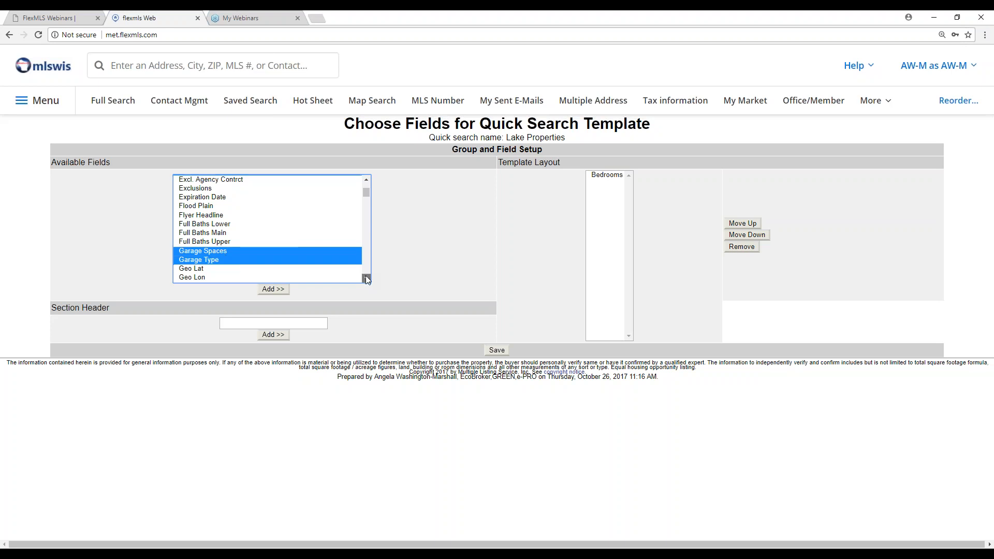
pyautogui.click(366, 276)
pyautogui.click(366, 276)
pyautogui.click(366, 277)
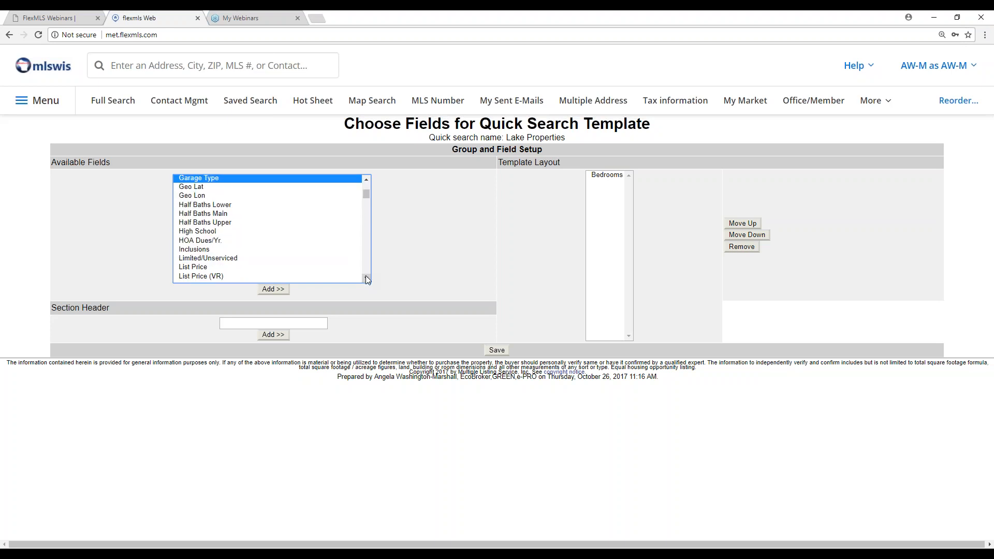
pyautogui.scroll(-1, 366, 279)
pyautogui.keyDown('ctrl'); pyautogui.click(209, 227); pyautogui.keyUp('ctrl')
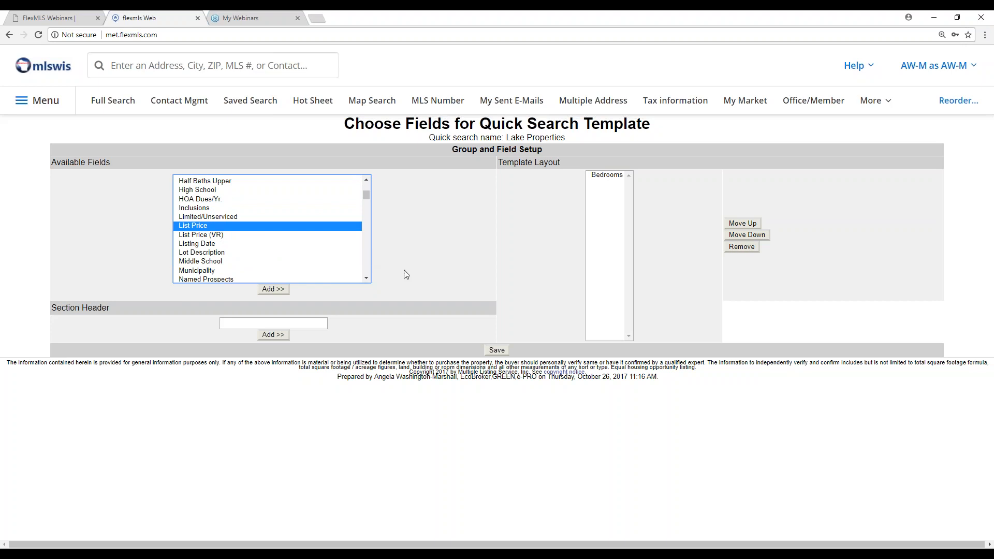
pyautogui.click(367, 277)
pyautogui.click(368, 278)
pyautogui.click(368, 277)
pyautogui.click(368, 277)
pyautogui.click(368, 277)
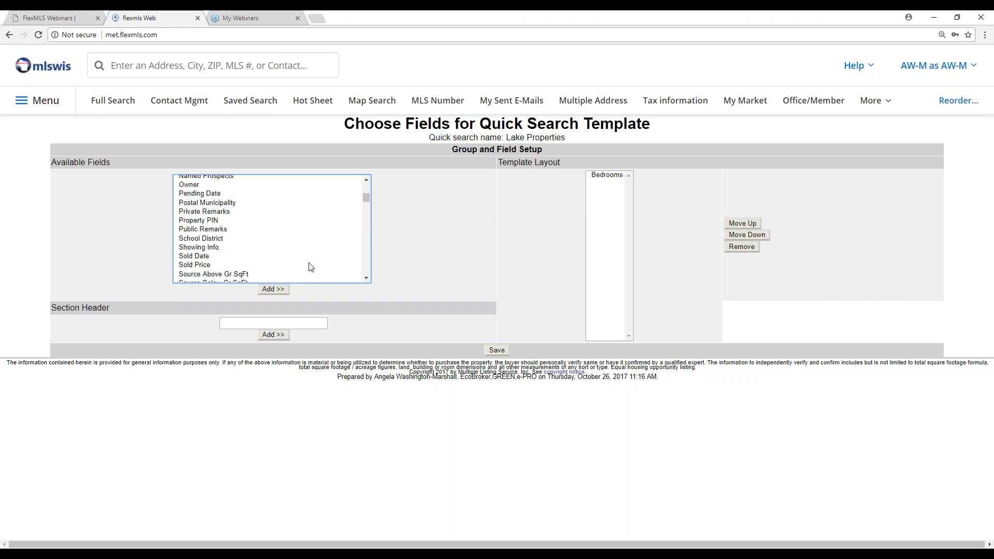
pyautogui.keyDown('ctrl'); pyautogui.click(210, 265); pyautogui.keyUp('ctrl')
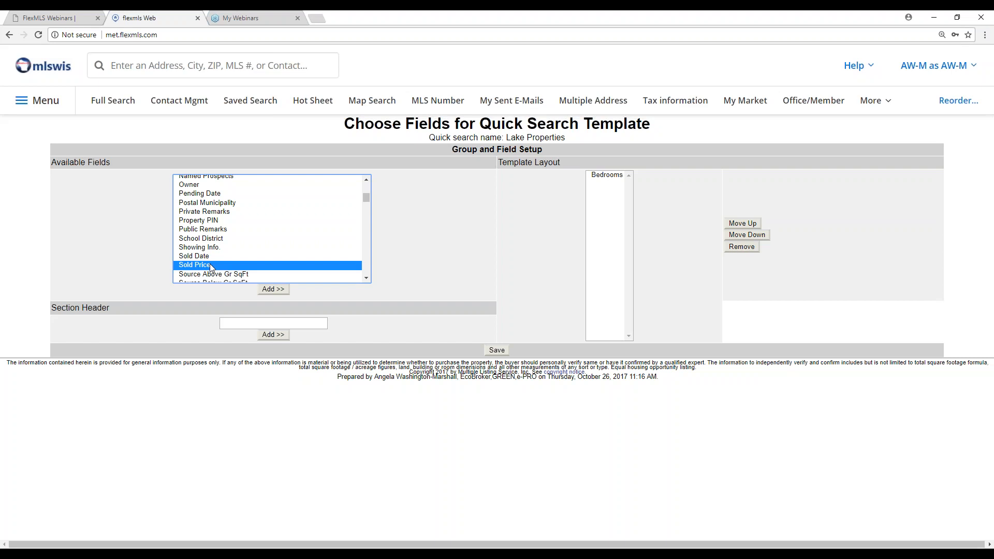
# Step: Include Total Bathrooms in the field selection and add all the selected fields to the template layout
pyautogui.click(368, 278)
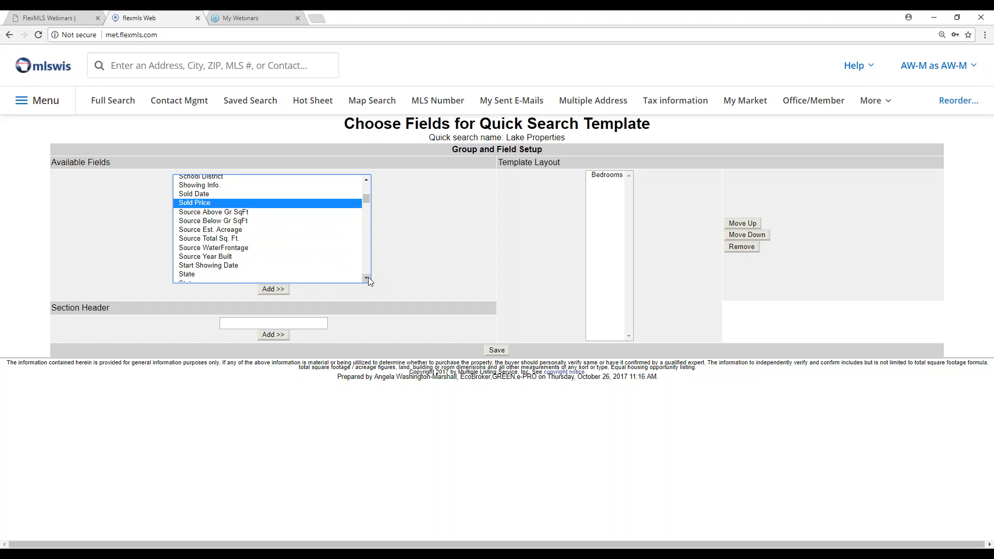
pyautogui.scroll(-3, 368, 278)
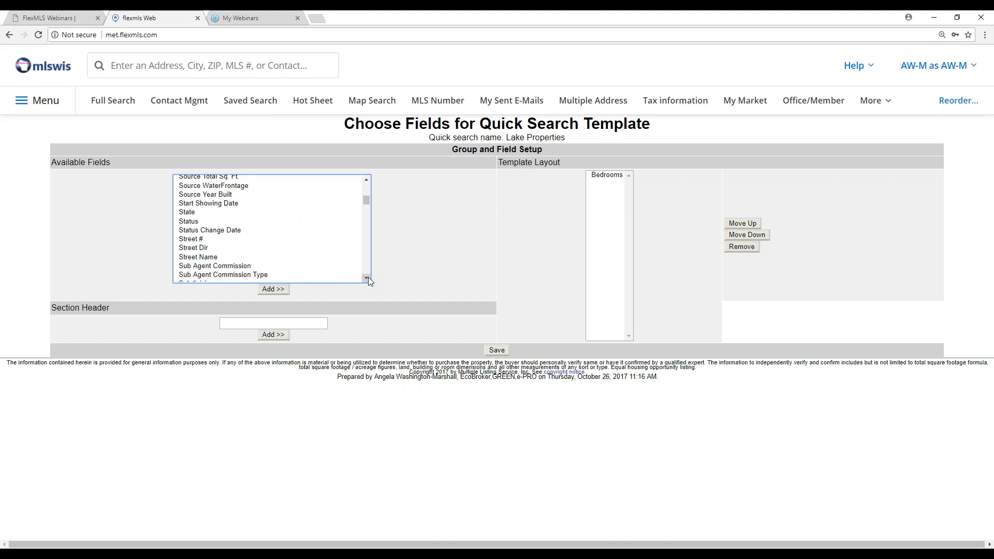
pyautogui.scroll(-2, 368, 277)
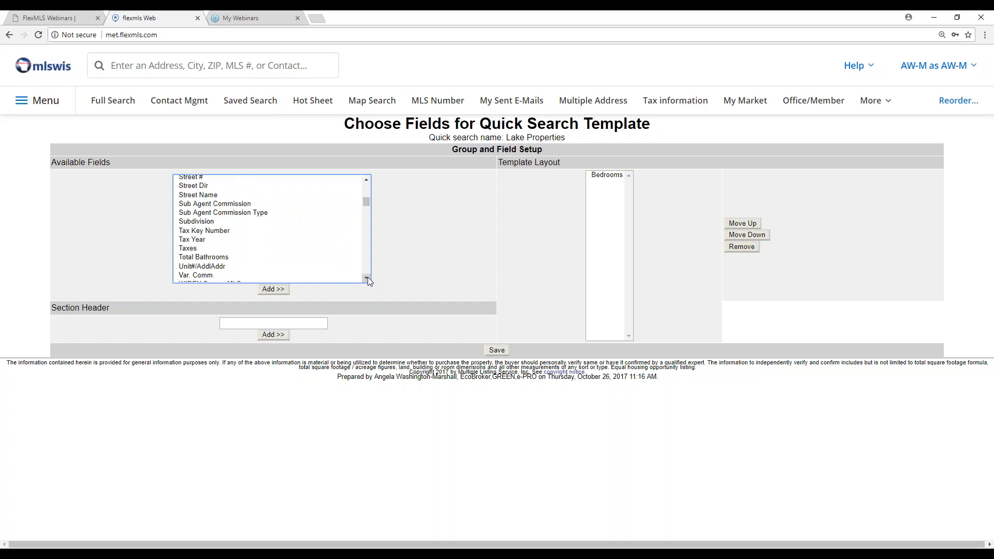
pyautogui.click(225, 259)
pyautogui.scroll(-2, 367, 277)
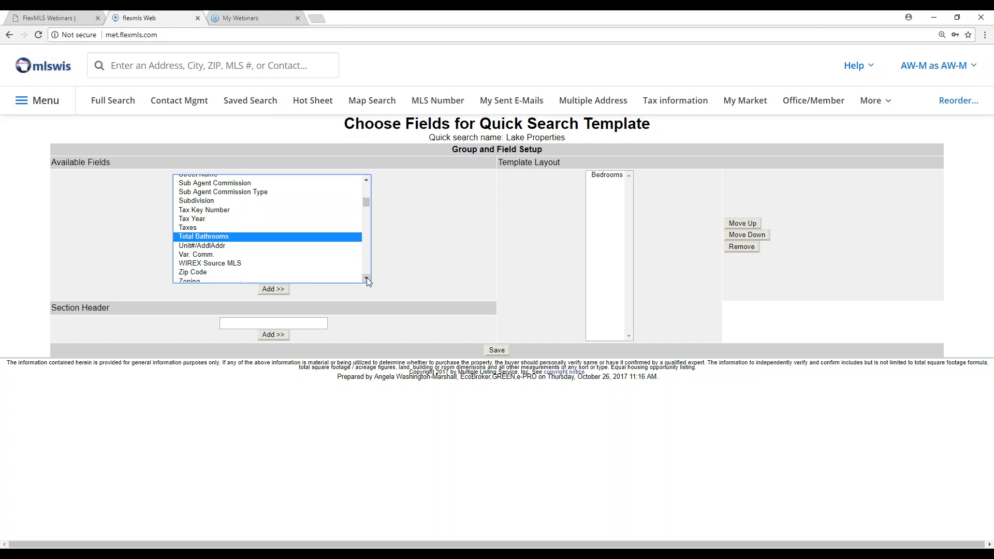
pyautogui.click(367, 278)
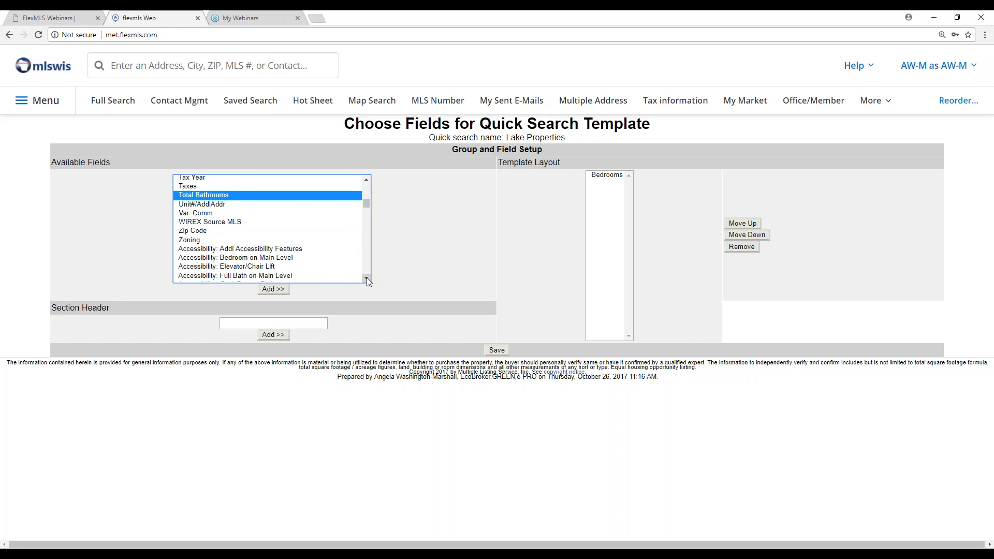
pyautogui.scroll(-7, 367, 277)
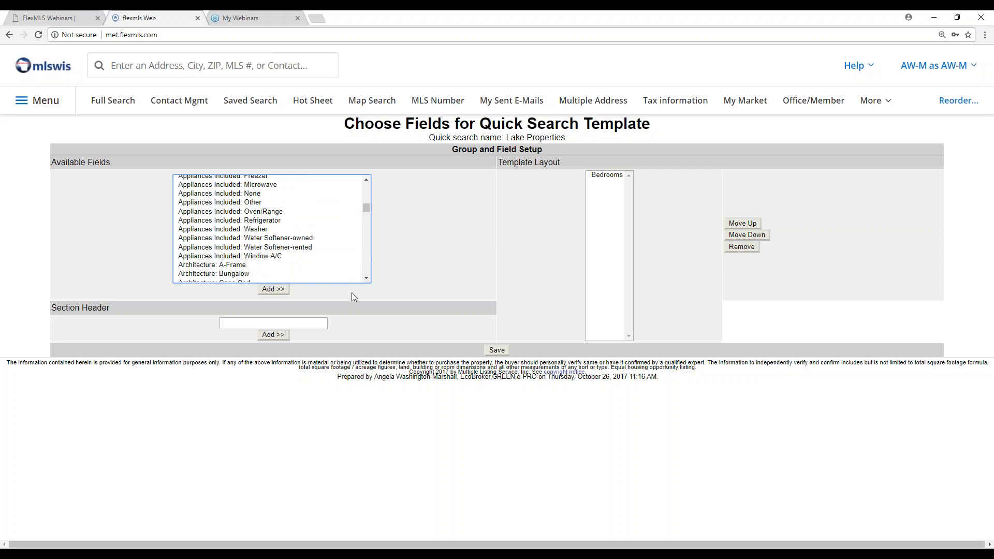
pyautogui.click(273, 289)
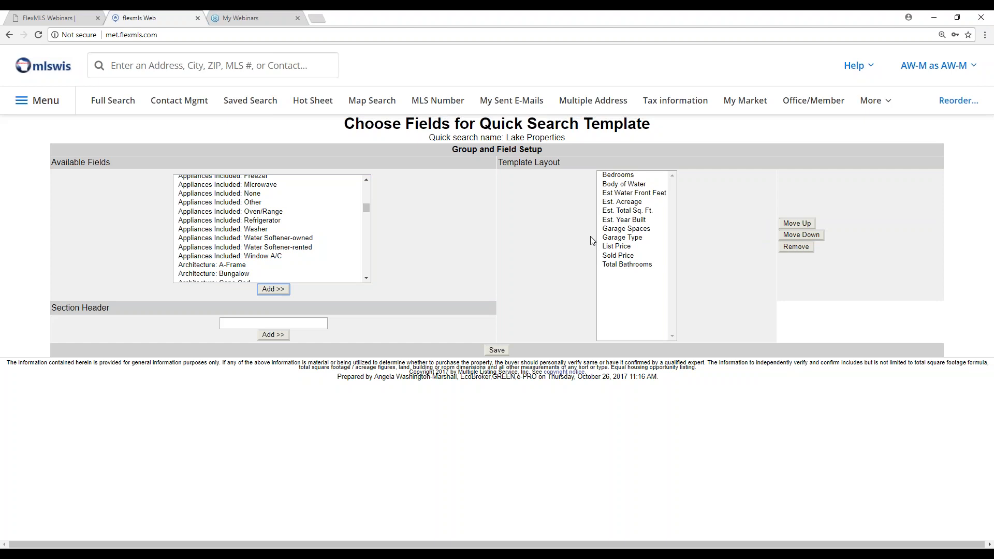
# Step: Move List Price to the first position in the template layout
pyautogui.click(623, 248)
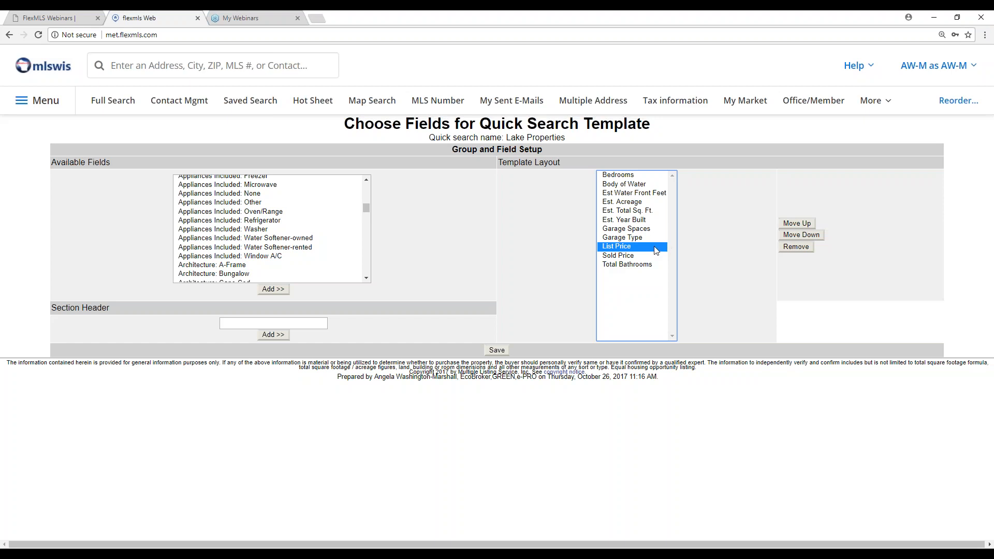
pyautogui.click(798, 224)
pyautogui.click(798, 224)
pyautogui.click(798, 224)
pyautogui.click(797, 224)
pyautogui.click(798, 224)
pyautogui.click(797, 224)
pyautogui.click(798, 224)
pyautogui.click(798, 225)
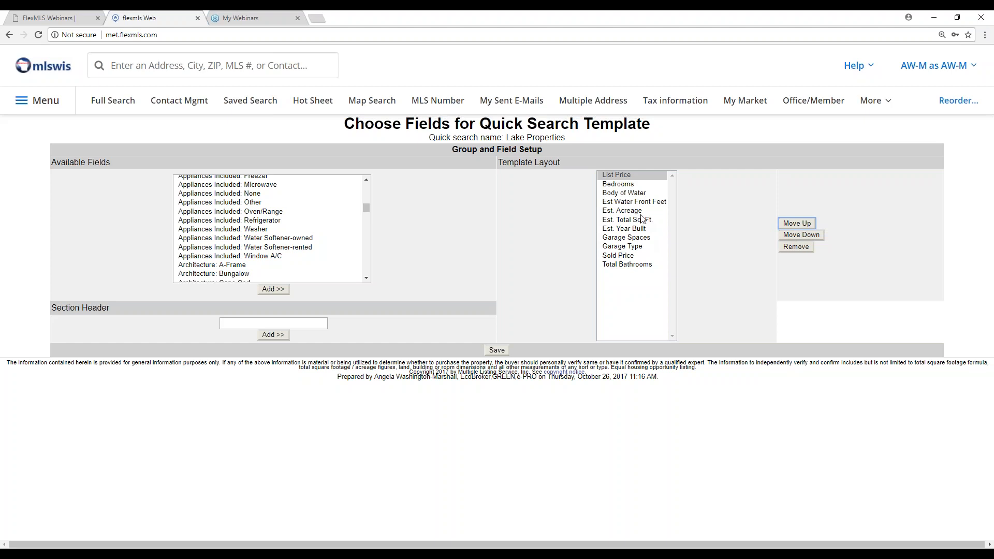
# Step: Move Total Bathrooms up in the template layout so it sits directly below List Price
pyautogui.click(625, 264)
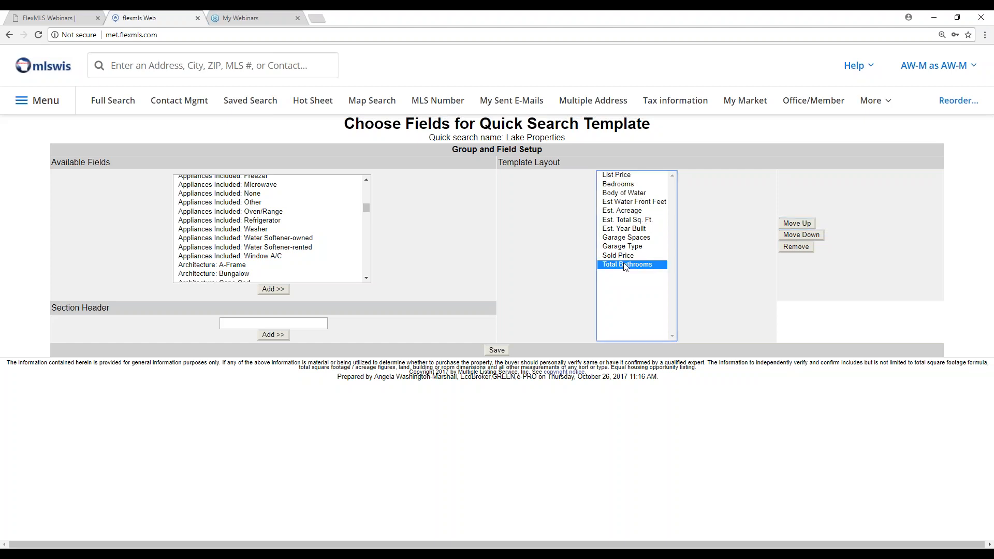
pyautogui.click(797, 228)
pyautogui.click(794, 228)
pyautogui.click(795, 229)
pyautogui.click(795, 228)
pyautogui.click(794, 229)
pyautogui.click(794, 228)
pyautogui.click(795, 229)
pyautogui.click(794, 228)
pyautogui.click(794, 229)
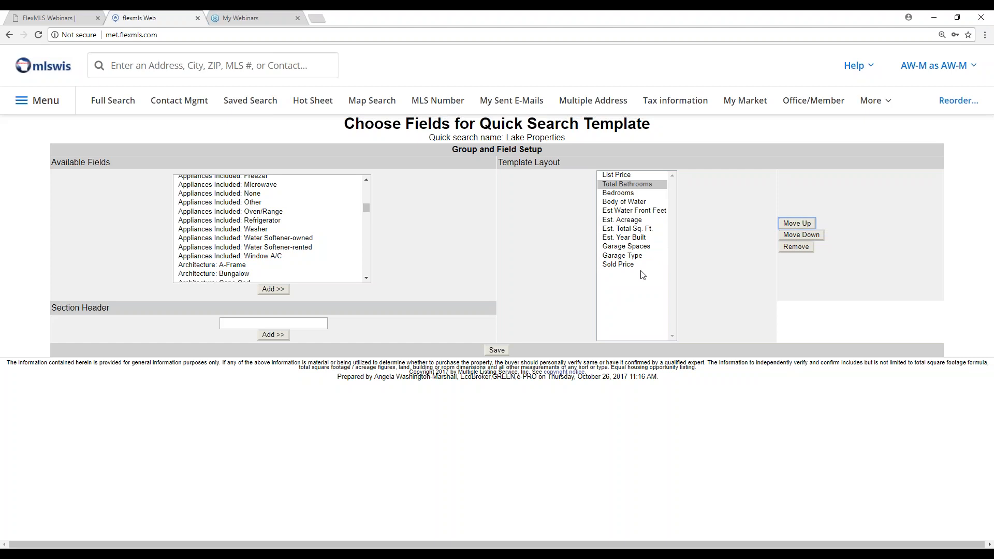
# Step: Move Sold Price up in the template layout so it sits between List Price and Total Bathrooms
pyautogui.click(643, 265)
pyautogui.click(797, 223)
pyautogui.doubleClick(797, 223)
pyautogui.doubleClick(797, 223)
pyautogui.click(797, 223)
pyautogui.click(797, 223)
pyautogui.doubleClick(797, 223)
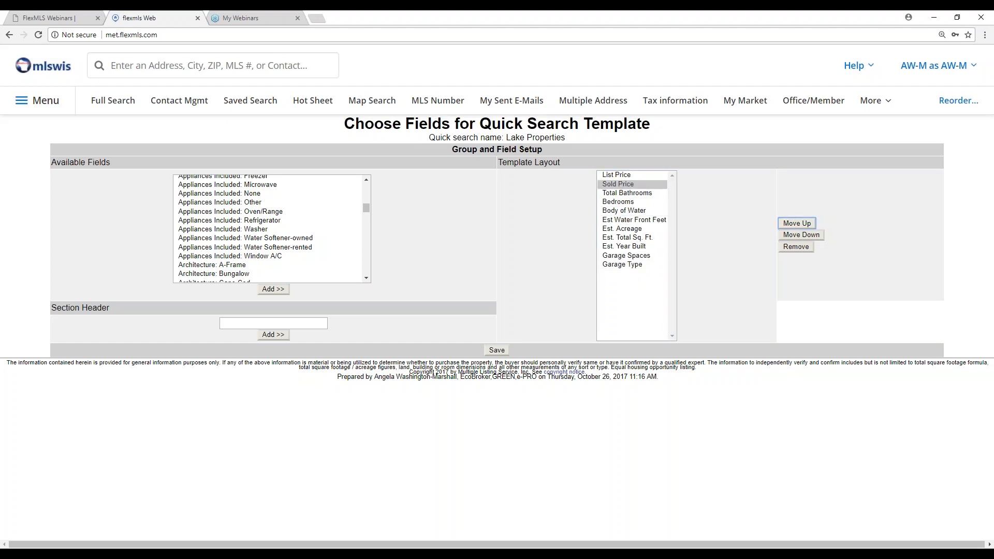
# Step: Place Est. Total Sq. Ft. and Est. Acreage, in that order, directly below Bedrooms in the layout, and save the template
pyautogui.click(635, 229)
pyautogui.click(797, 223)
pyautogui.click(797, 223)
pyautogui.click(651, 239)
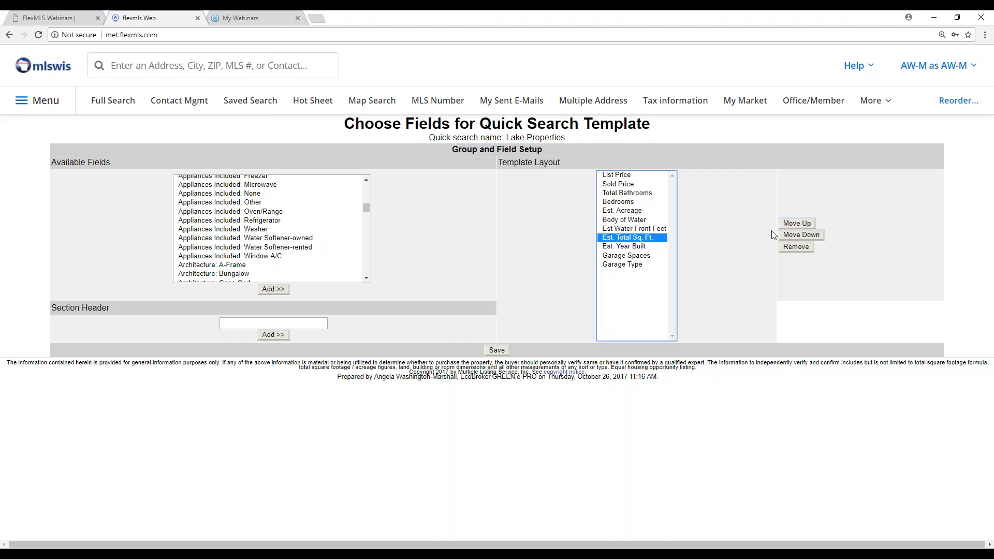
pyautogui.click(792, 224)
pyautogui.click(792, 224)
pyautogui.click(792, 224)
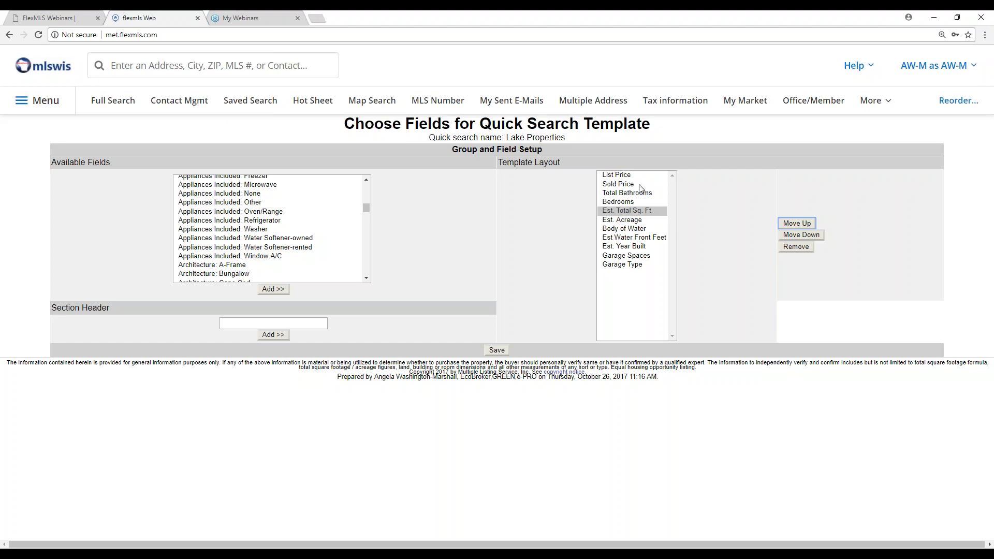
pyautogui.click(496, 352)
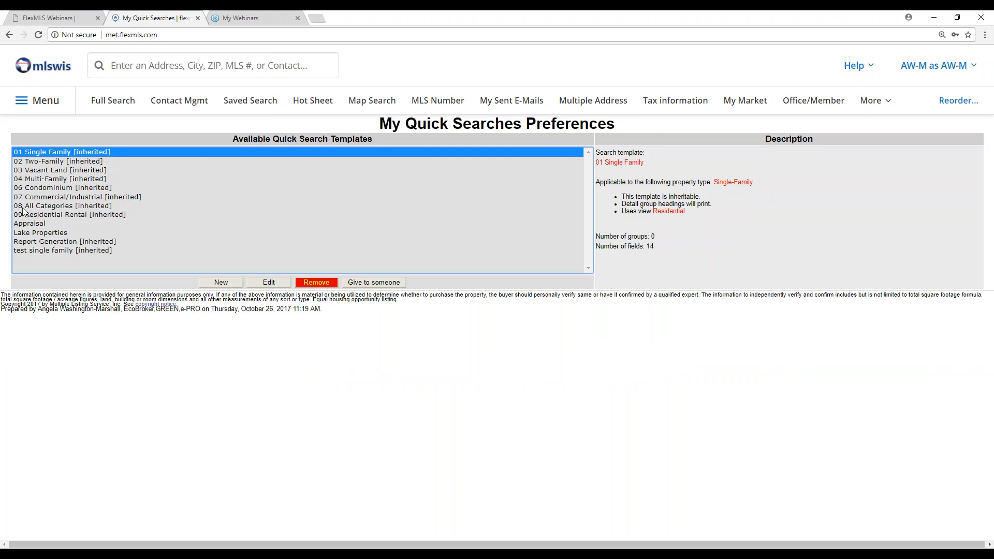
# Step: Check the description of the Lake Properties template and start a quick search with that template
pyautogui.click(33, 233)
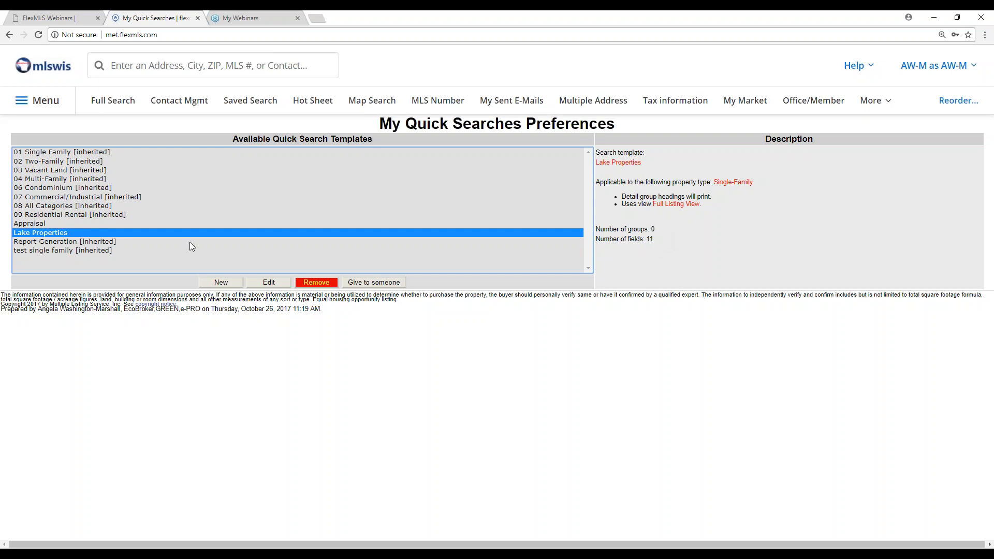
pyautogui.click(45, 106)
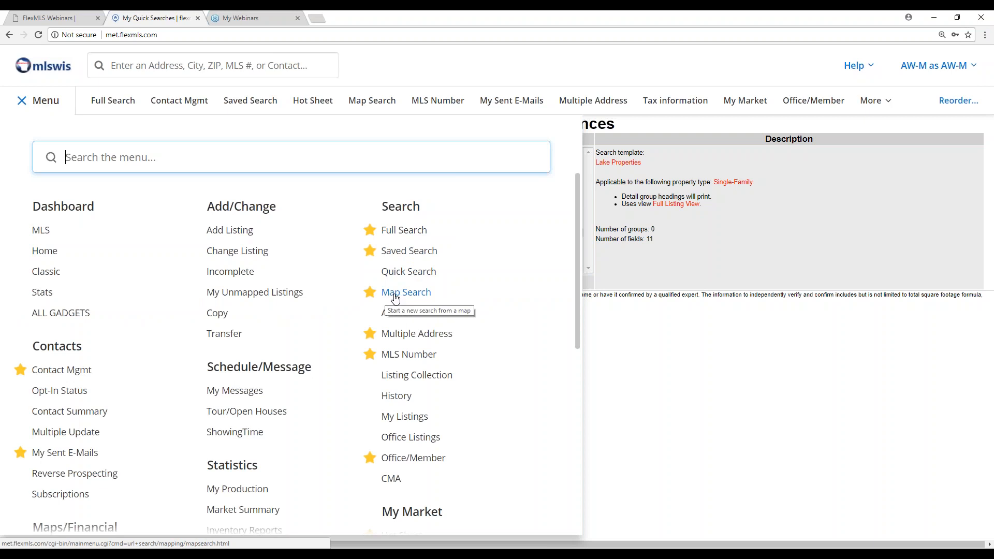
pyautogui.click(418, 274)
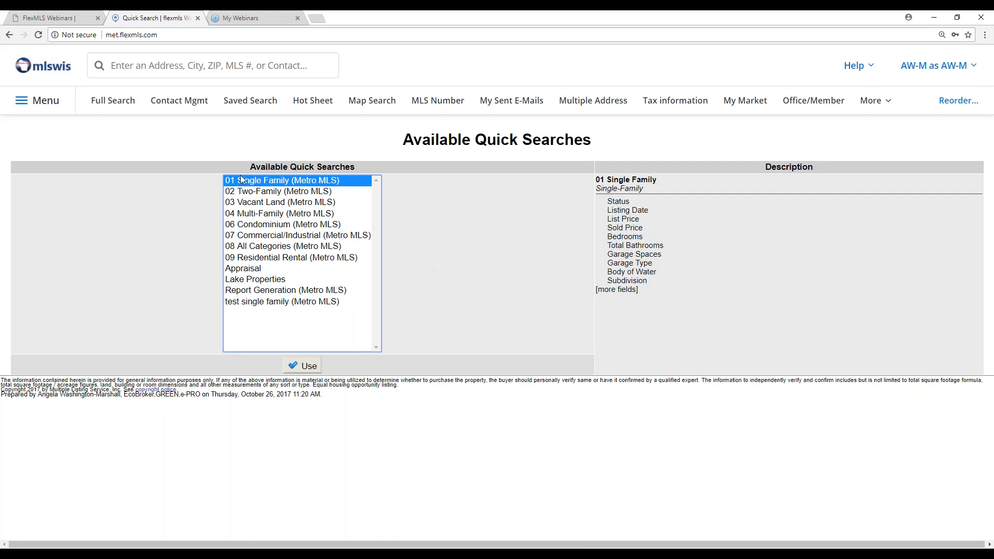
pyautogui.click(258, 281)
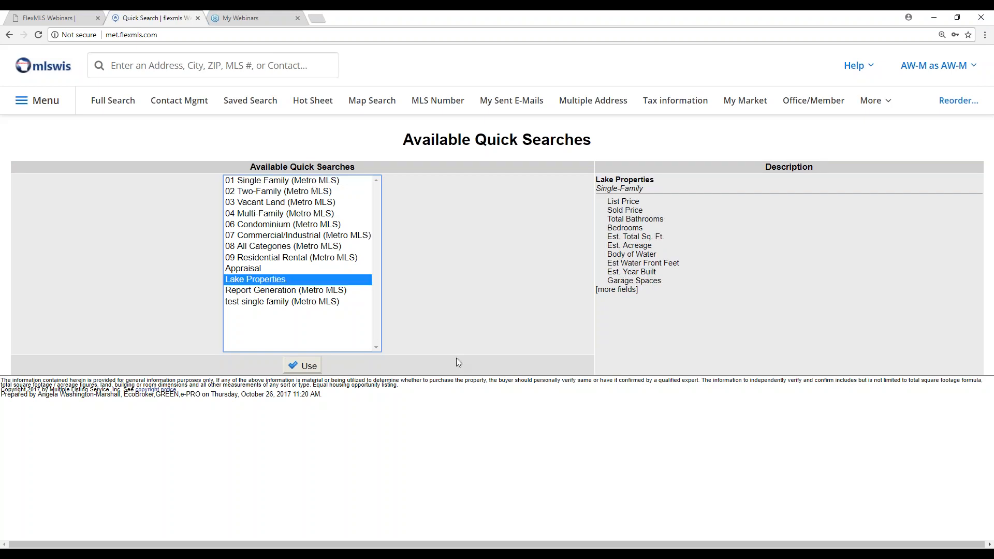
pyautogui.click(307, 366)
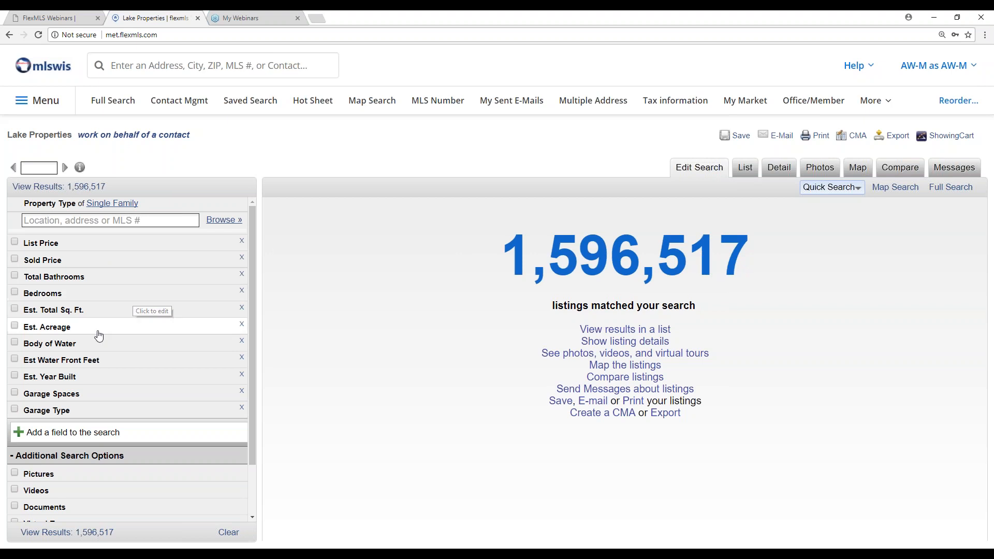
# Step: Filter the search by Body of Water "oconomowoc" and by Bedrooms from 3 to 4
pyautogui.click(76, 346)
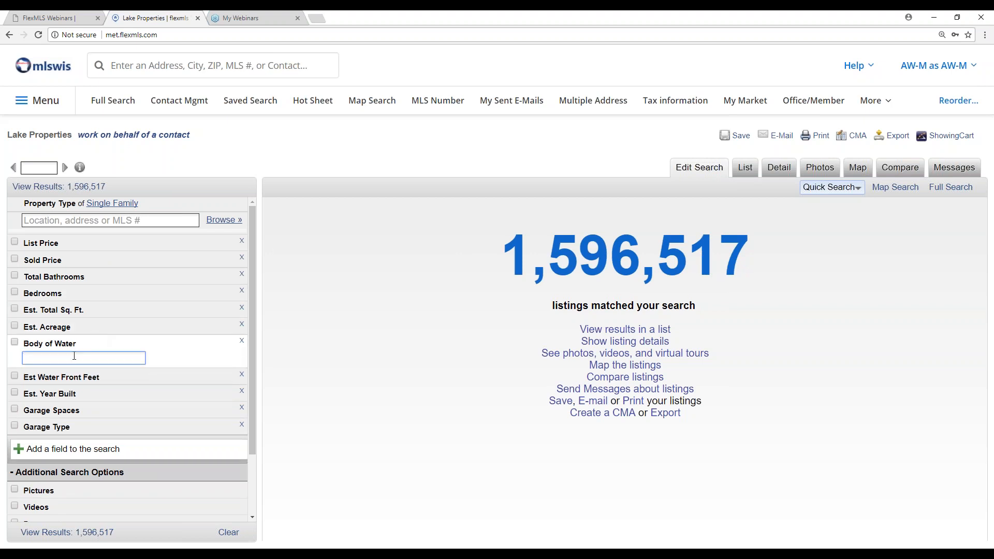
pyautogui.write('oconomowoc')
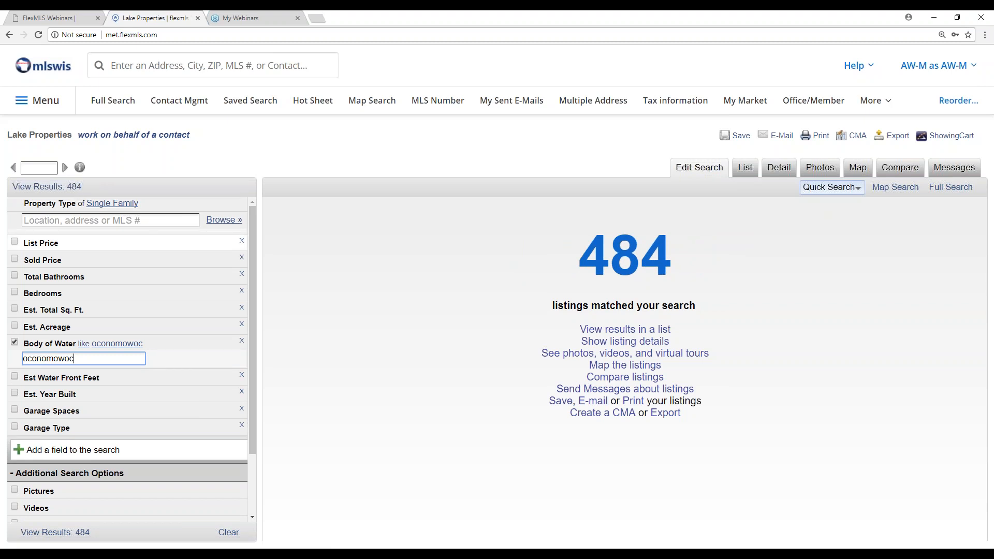
pyautogui.click(79, 299)
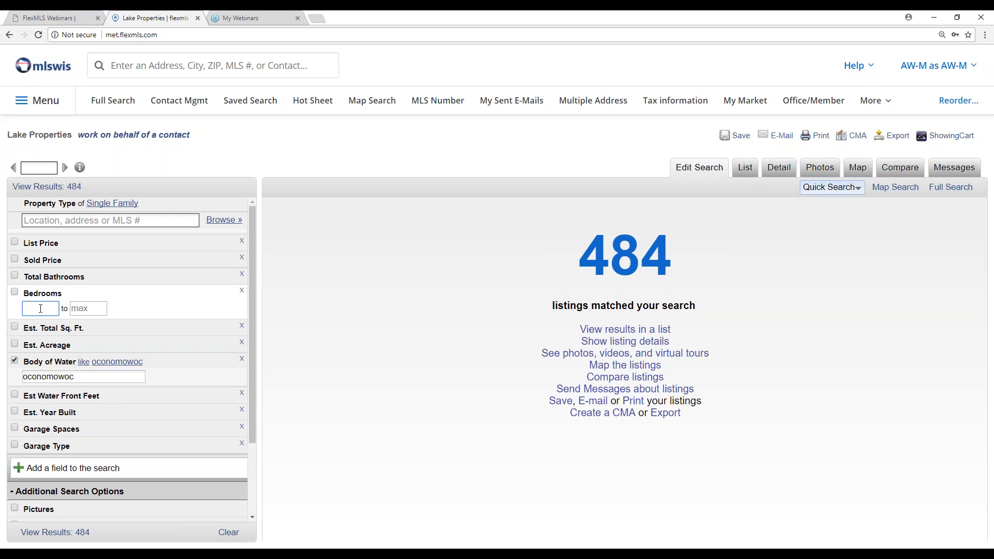
pyautogui.write('3')
pyautogui.press('Tab')
pyautogui.write('4')
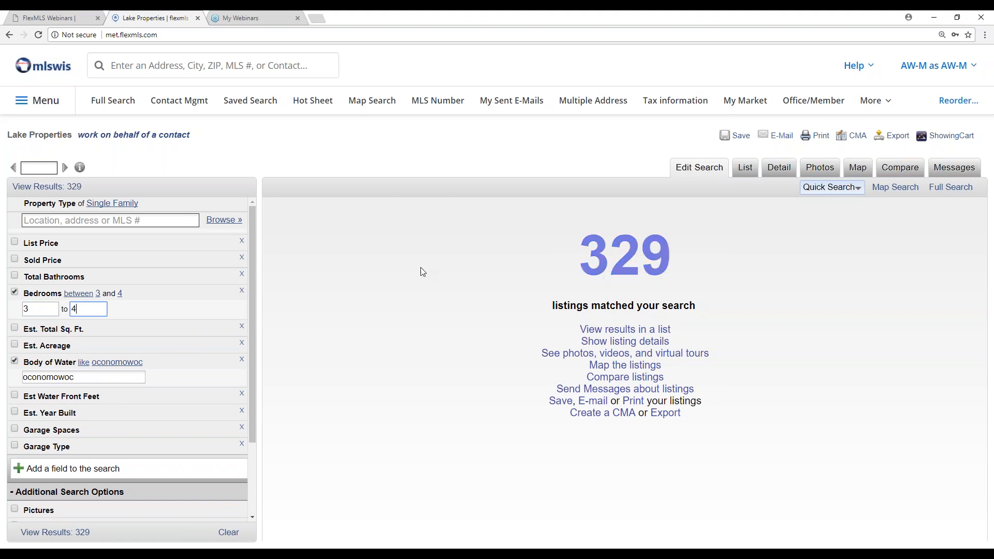
# Step: Set the minimum Est. Total Sq. Ft. to 1500, leaving the maximum empty
pyautogui.click(90, 331)
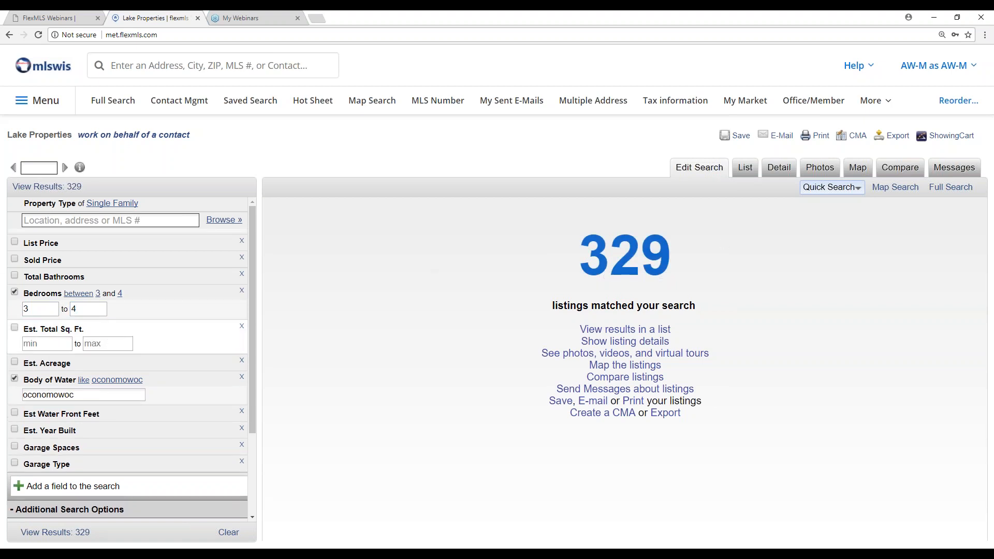
pyautogui.write('1500')
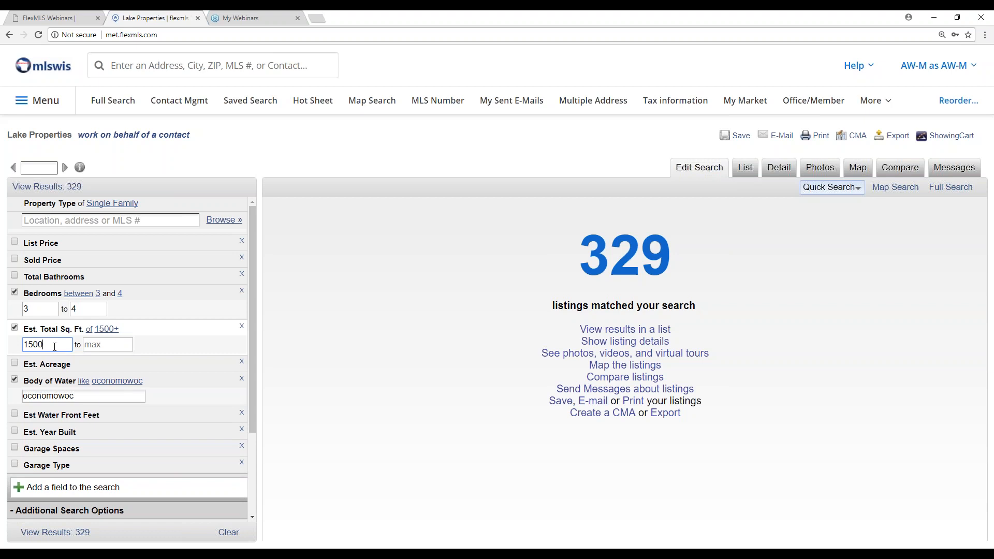
pyautogui.press('Tab')
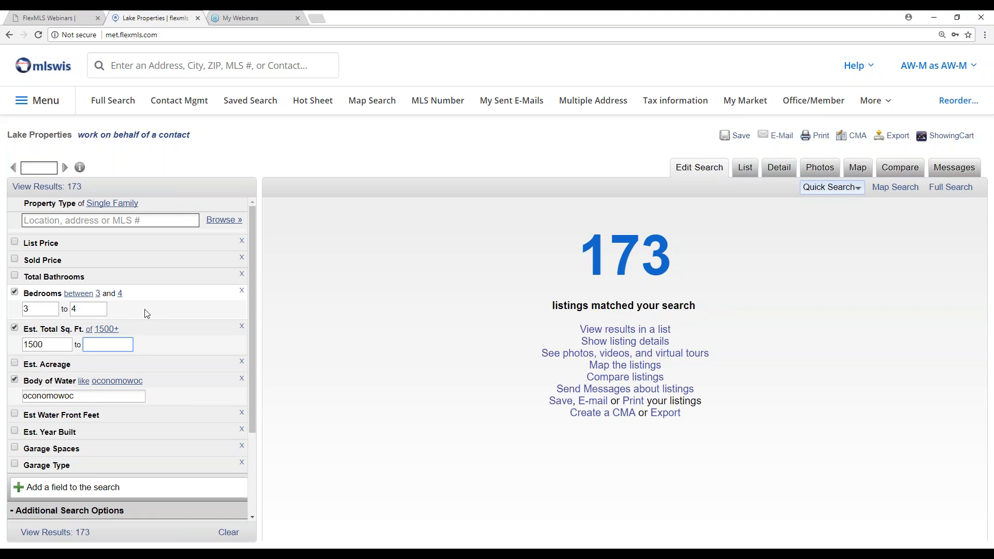
# Step: Find the Status field and add it to the search criteria, filtered to Active
pyautogui.click(69, 488)
pyautogui.write('status')
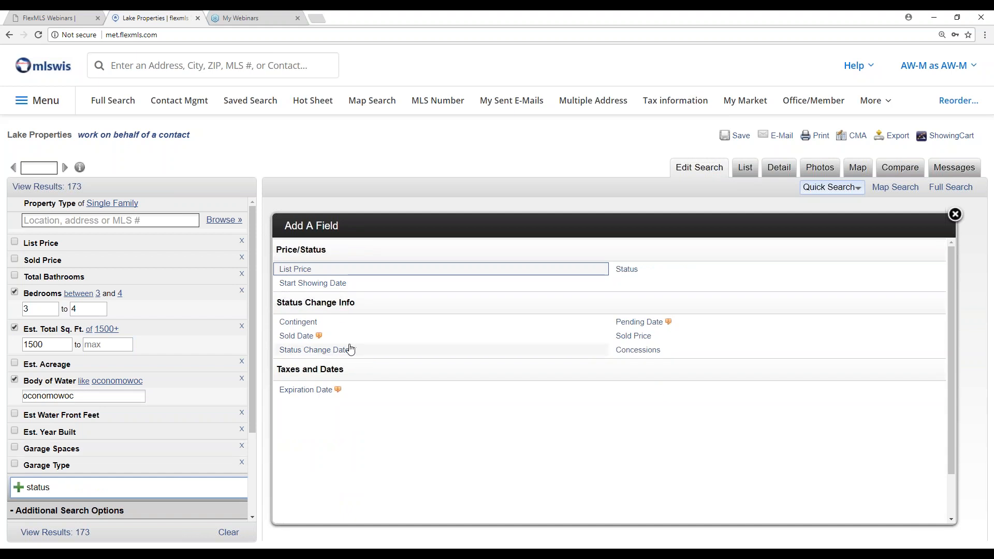
pyautogui.click(626, 270)
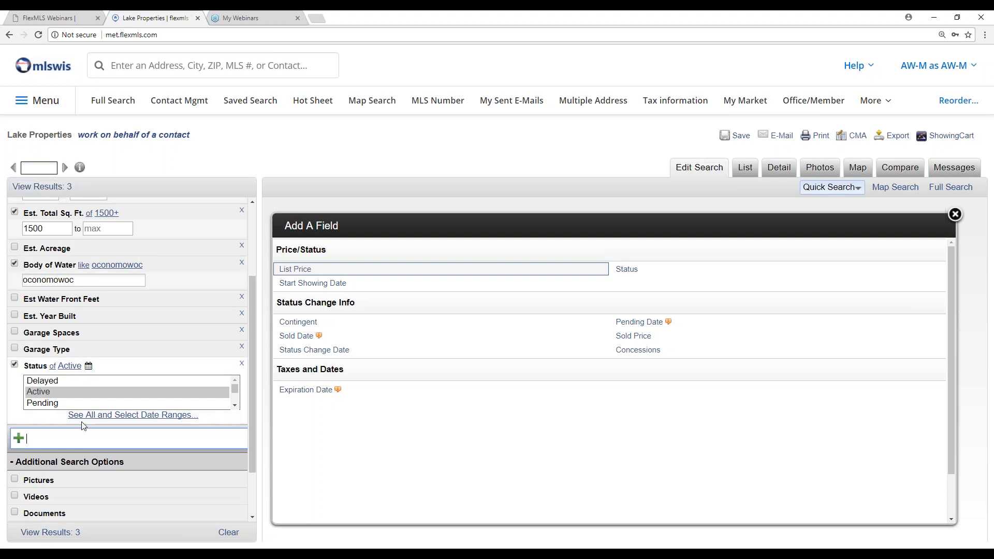
pyautogui.click(955, 214)
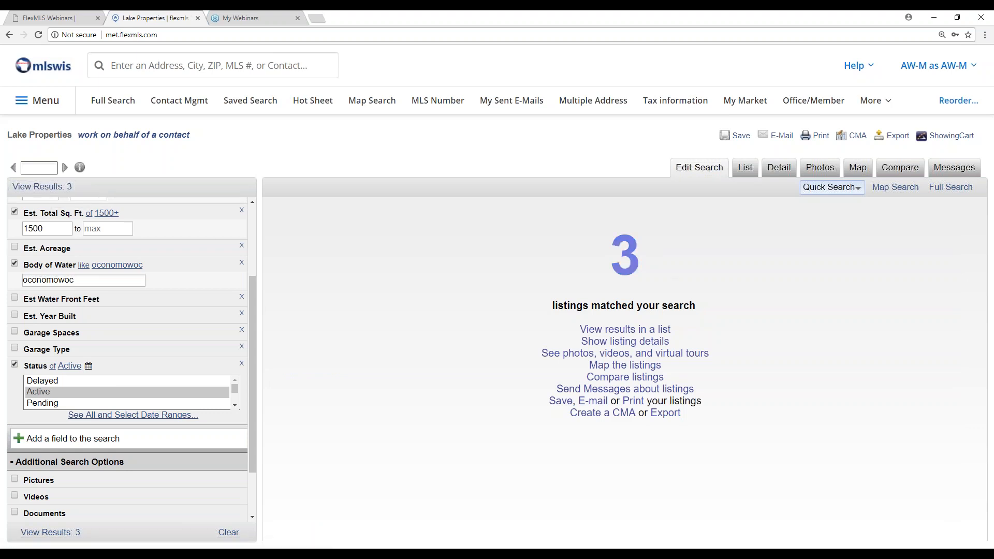
# Step: Show the matching listings as a list, check the available list views, and review the first listing's detail report
pyautogui.click(631, 256)
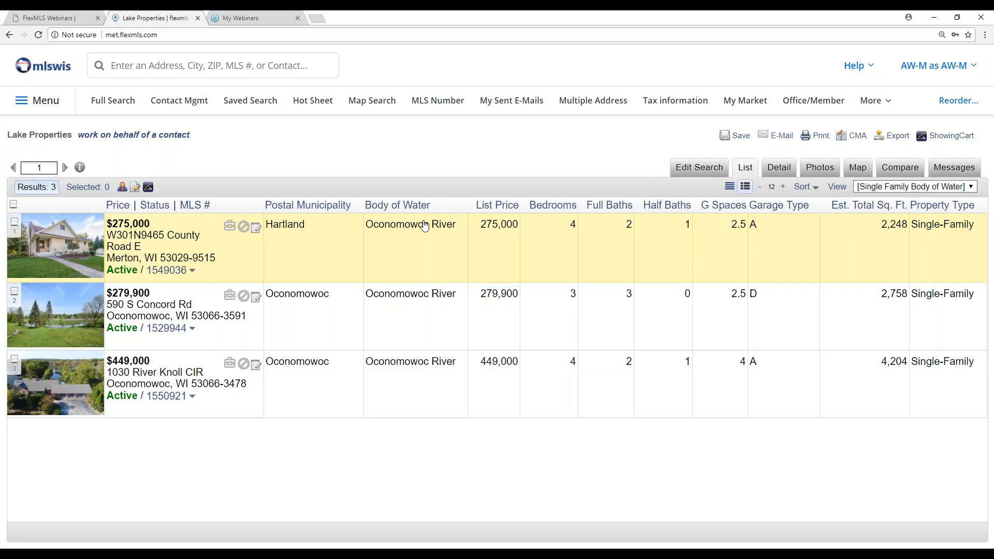
pyautogui.click(971, 188)
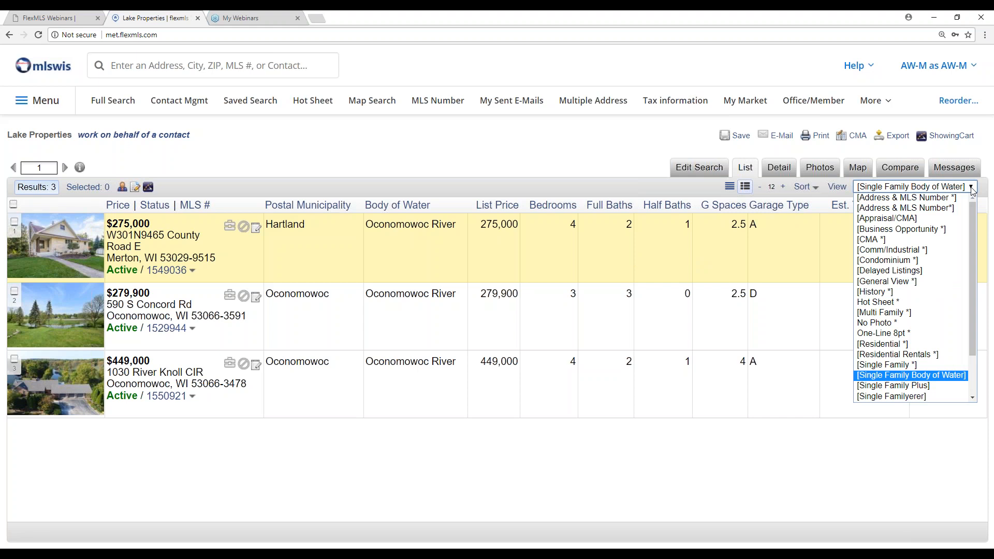
pyautogui.click(972, 191)
pyautogui.click(784, 168)
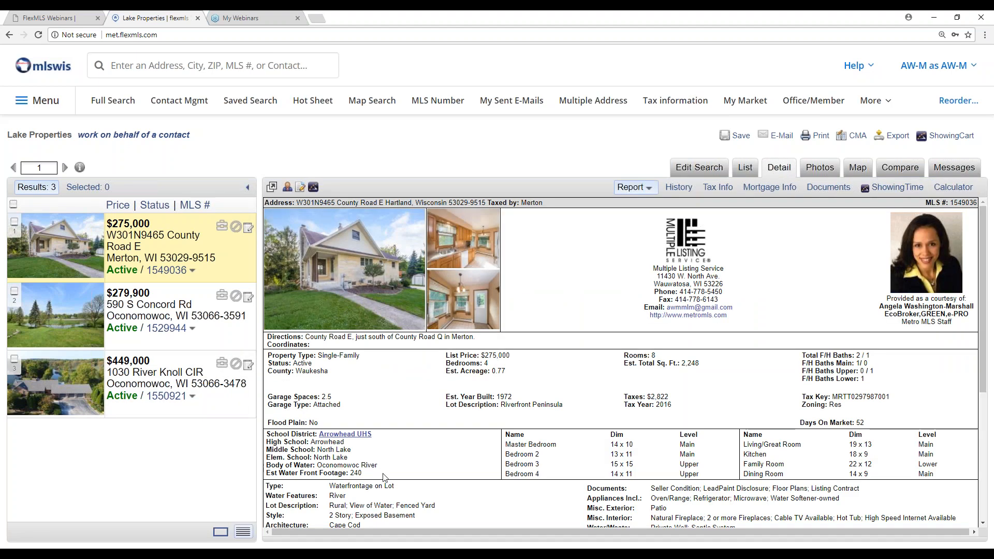
pyautogui.scroll(-2, 621, 363)
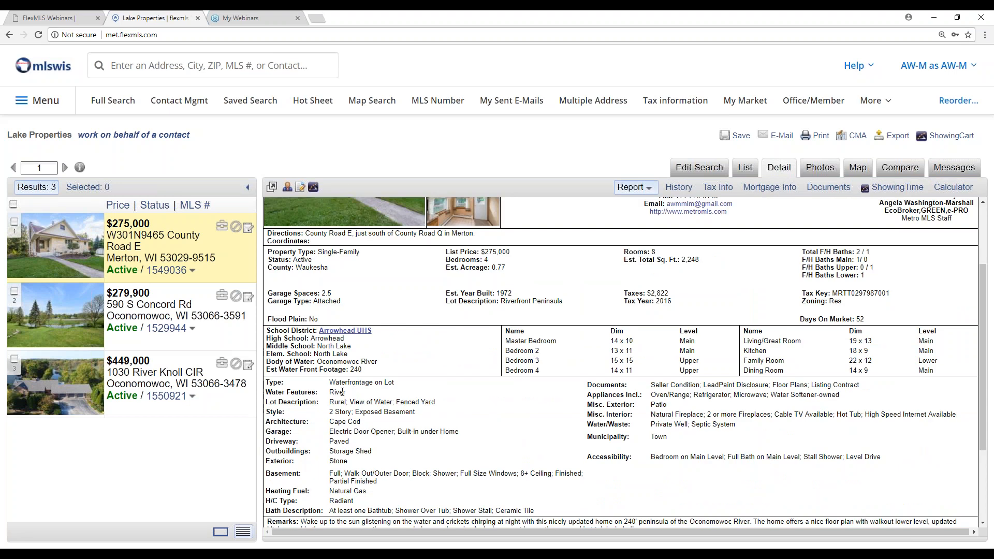
pyautogui.scroll(2, 343, 420)
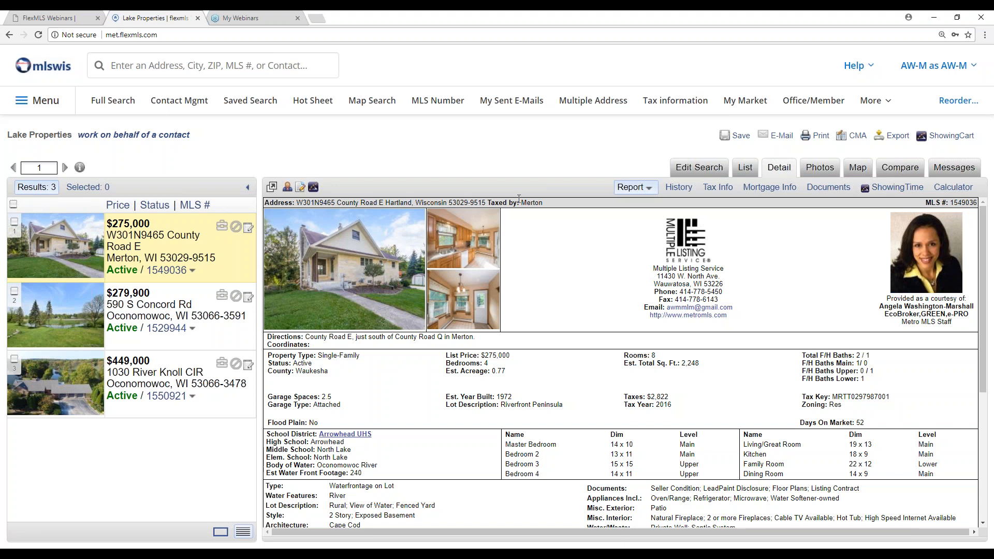
# Step: Return to the search criteria and switch the search to the map view
pyautogui.click(699, 168)
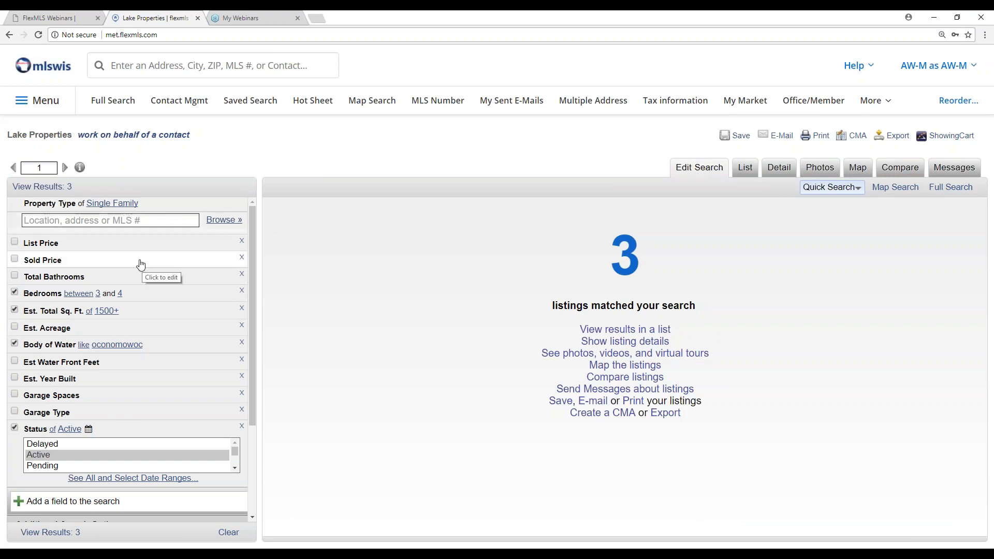
pyautogui.click(901, 193)
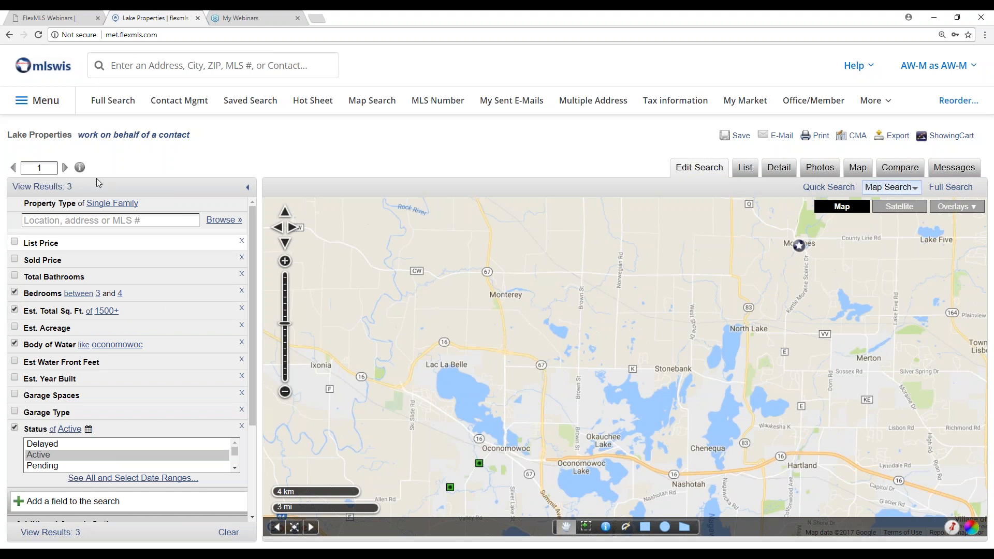
# Step: Open the Lake Properties template from the My Quick Searches preferences for editing and proceed to its field setup
pyautogui.click(42, 104)
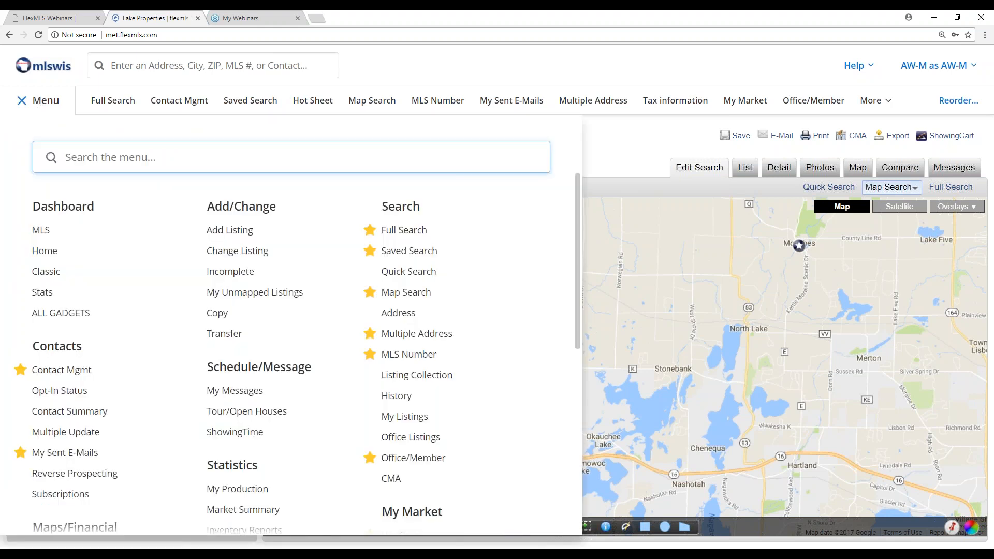
pyautogui.scroll(-6, 197, 387)
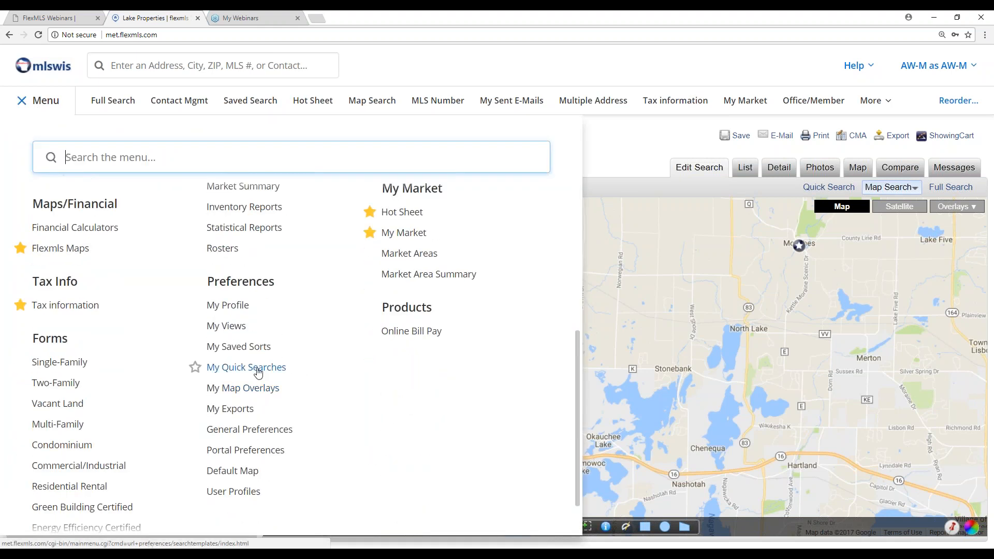
pyautogui.click(250, 368)
pyautogui.click(58, 234)
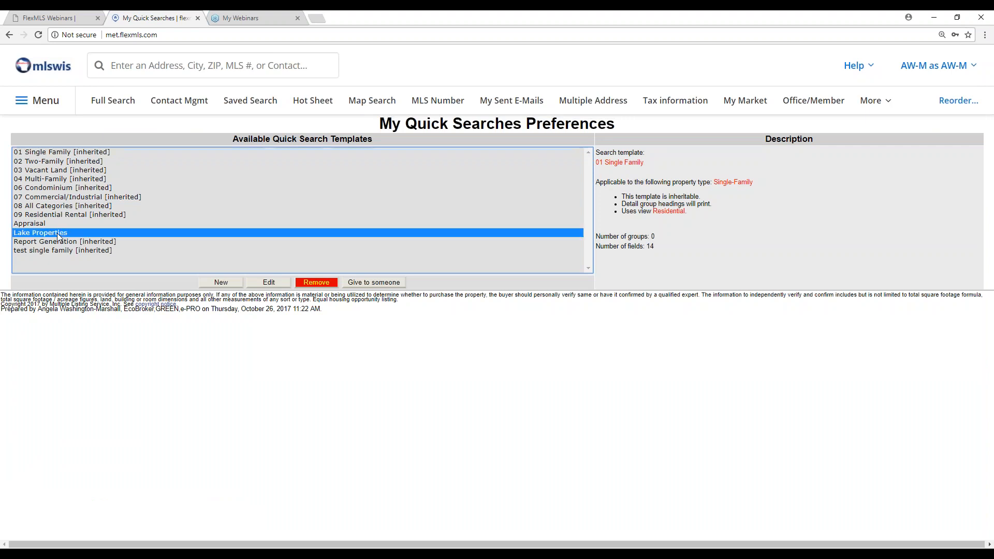
pyautogui.click(278, 280)
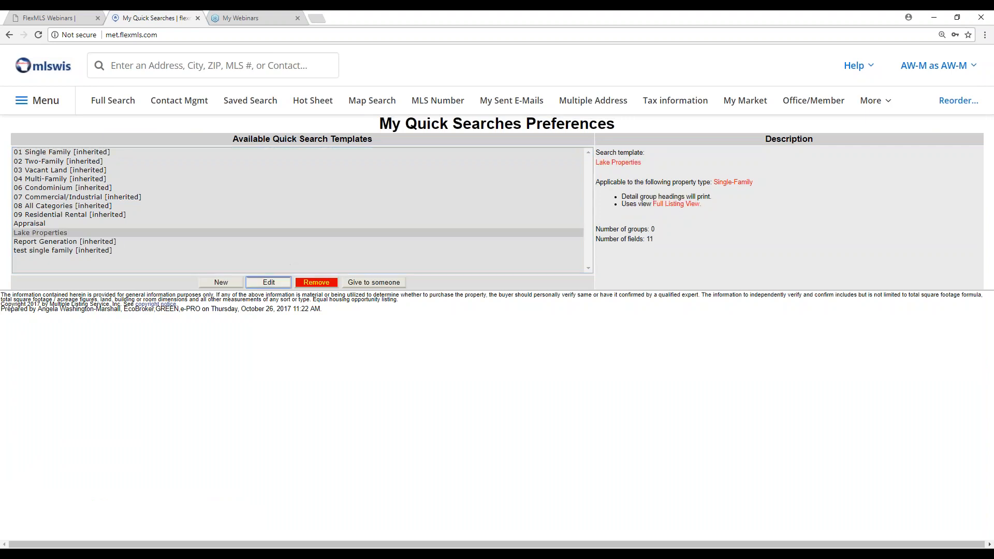
pyautogui.click(492, 344)
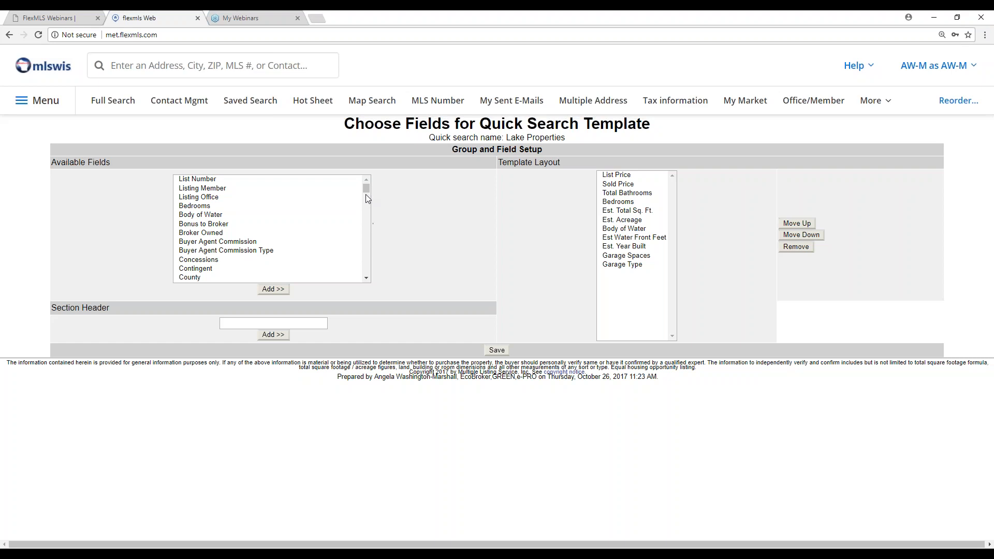
# Step: Add the Status field from the available fields to the Lake Properties template layout
pyautogui.moveTo(365, 194)
pyautogui.mouseDown()
pyautogui.moveTo(365, 211)
pyautogui.moveTo(365, 202)
pyautogui.mouseUp()
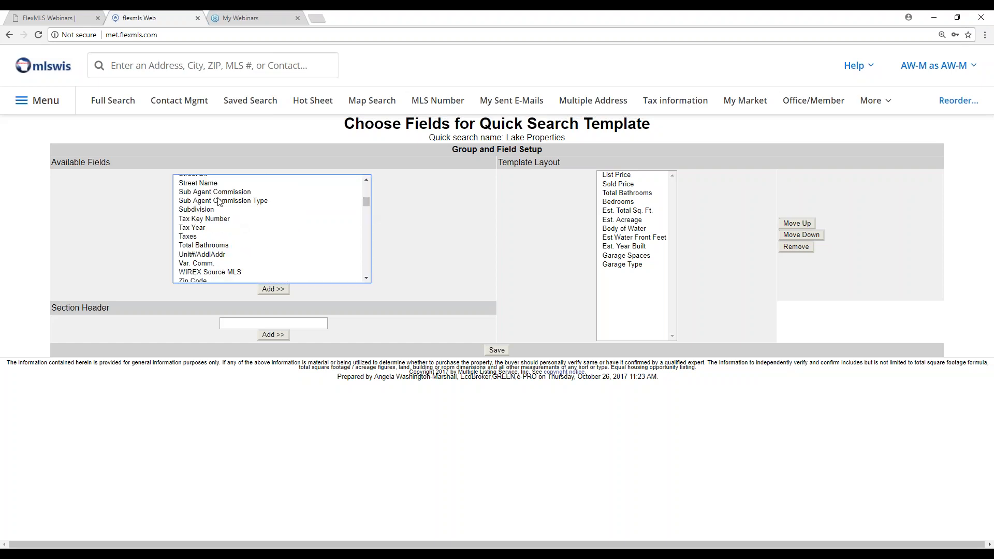
pyautogui.click(366, 180)
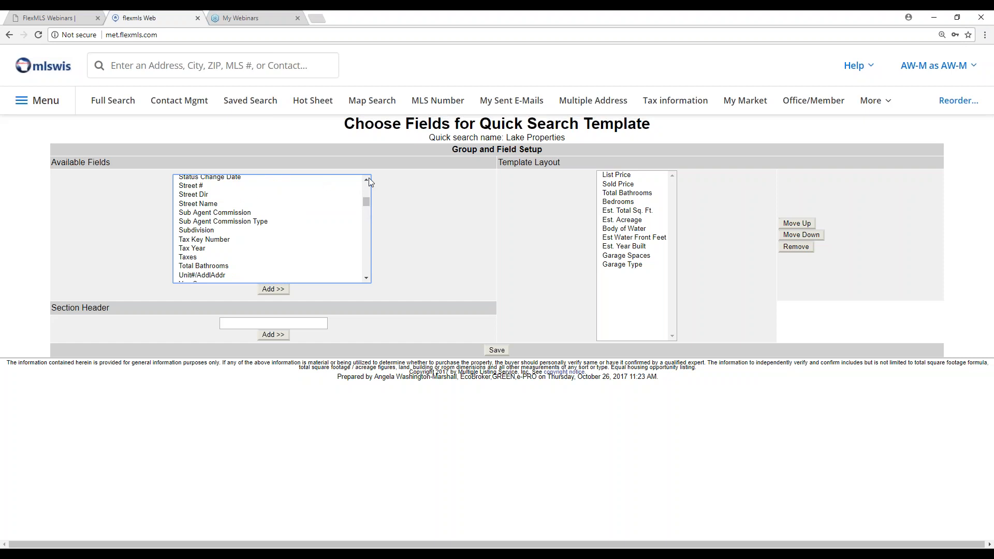
pyautogui.click(366, 180)
pyautogui.click(196, 191)
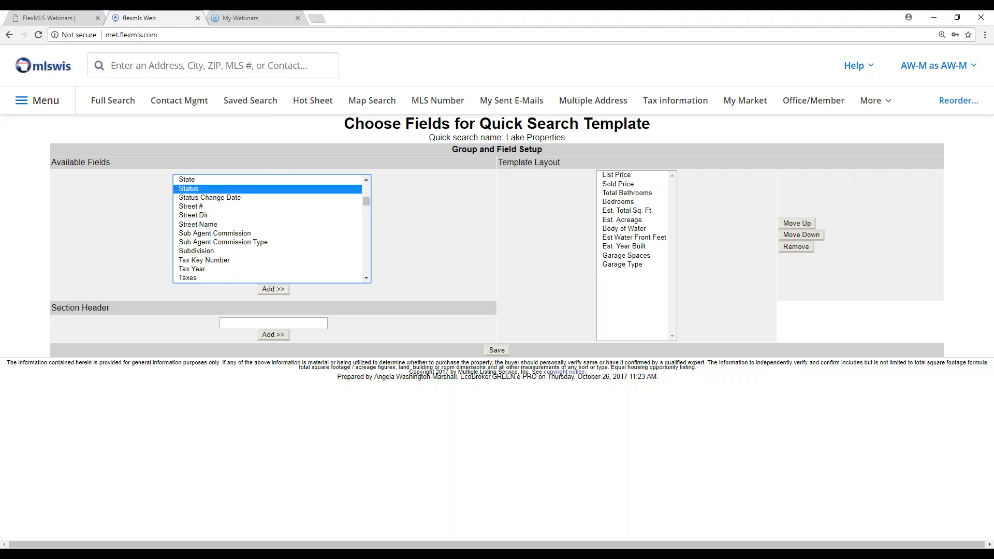
pyautogui.click(271, 294)
# Step: Move the Status field to the first position in the template layout, above List Price, and save the template
pyautogui.click(613, 274)
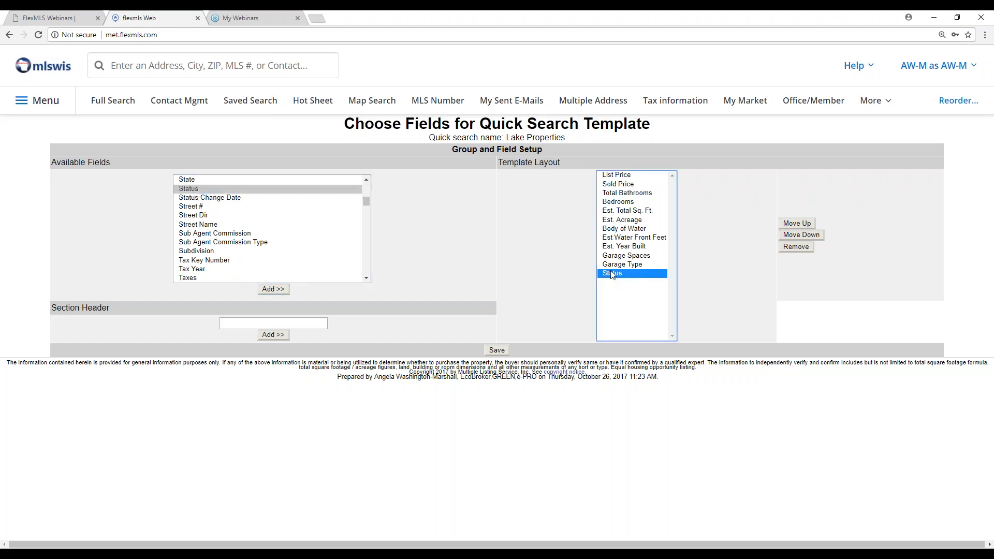
pyautogui.click(810, 224)
pyautogui.click(810, 224)
pyautogui.doubleClick(810, 224)
pyautogui.doubleClick(810, 225)
pyautogui.doubleClick(810, 224)
pyautogui.click(810, 224)
pyautogui.click(810, 225)
pyautogui.click(810, 224)
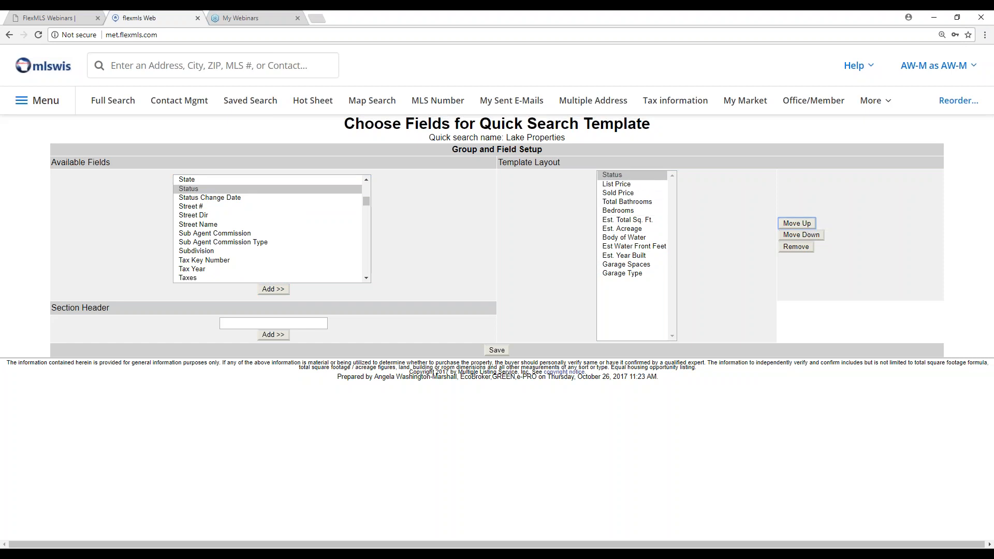
pyautogui.click(497, 350)
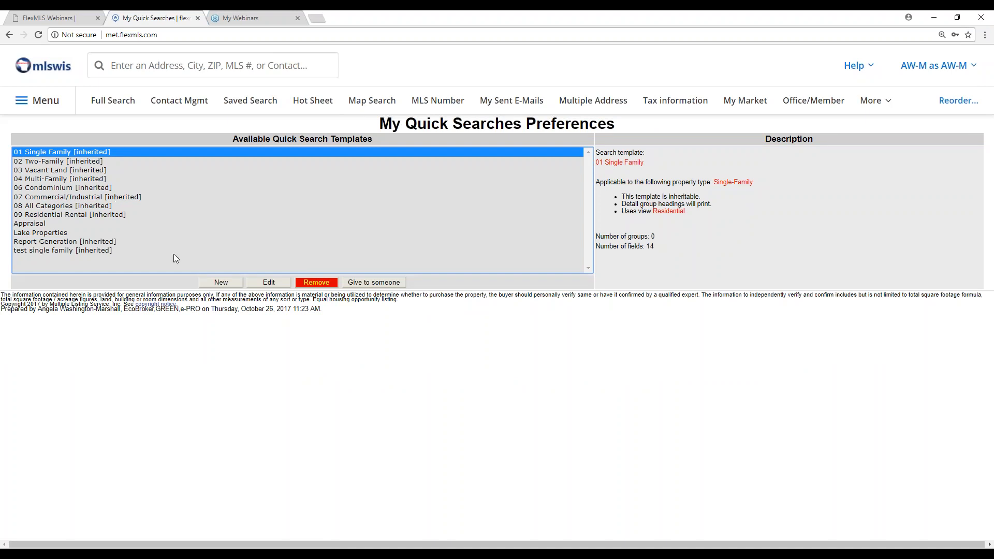
# Step: Edit the inherited 03 Vacant Land template, rename it Custom Vacant Land, and proceed to its field setup
pyautogui.click(74, 171)
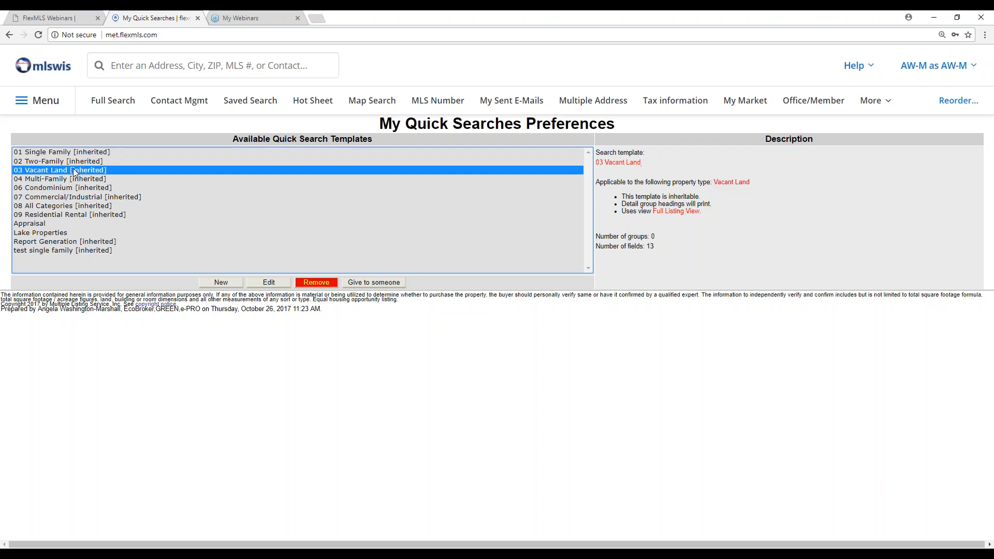
pyautogui.click(276, 283)
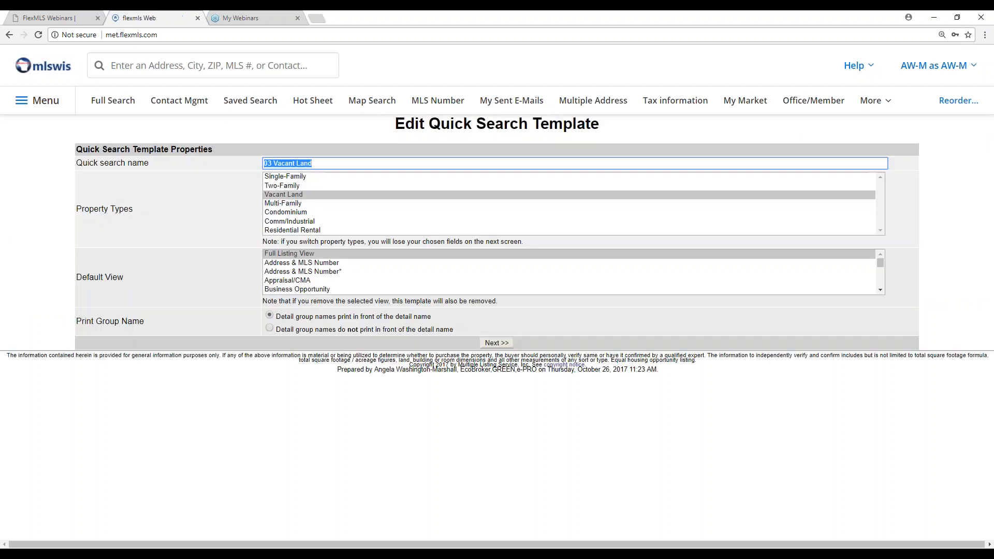
pyautogui.click(275, 164)
pyautogui.press('BackSpace')
pyautogui.press('BackSpace')
pyautogui.press('BackSpace')
pyautogui.write('Custom')
pyautogui.click(498, 345)
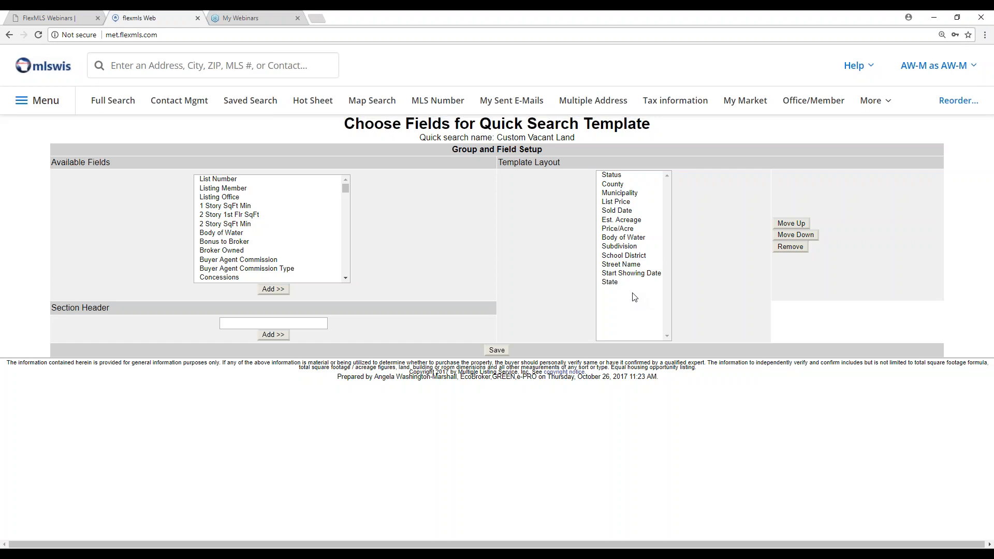
# Step: Remove the Start Showing Date and State fields from the Custom Vacant Land template layout
pyautogui.click(652, 275)
pyautogui.click(782, 247)
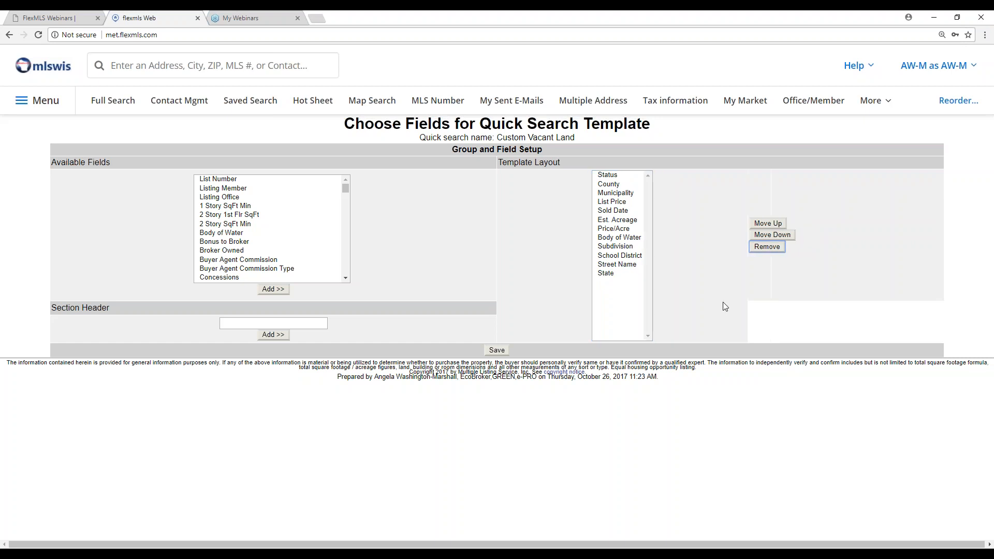
pyautogui.click(608, 275)
pyautogui.click(772, 249)
# Step: Add the Est Water Front Feet field to the Custom Vacant Land template layout and save the template
pyautogui.moveTo(343, 193)
pyautogui.mouseDown()
pyautogui.moveTo(350, 259)
pyautogui.moveTo(352, 188)
pyautogui.moveTo(348, 202)
pyautogui.mouseUp()
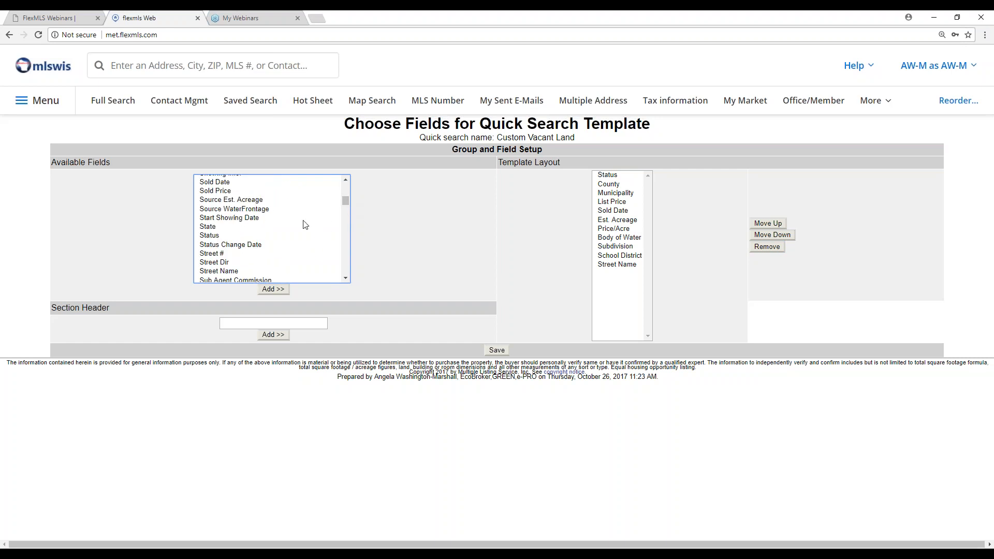
pyautogui.click(345, 178)
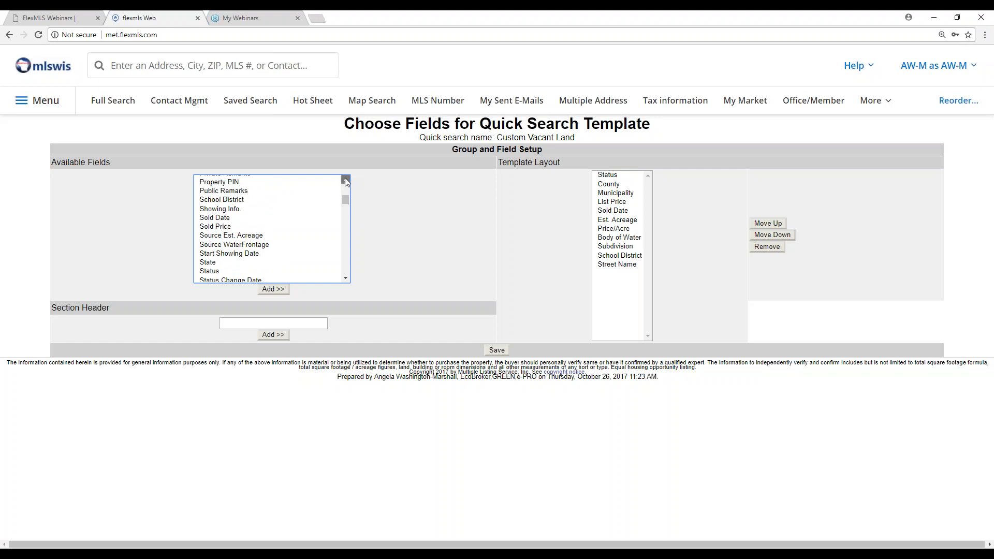
pyautogui.moveTo(346, 178); pyautogui.dragTo(345, 178)
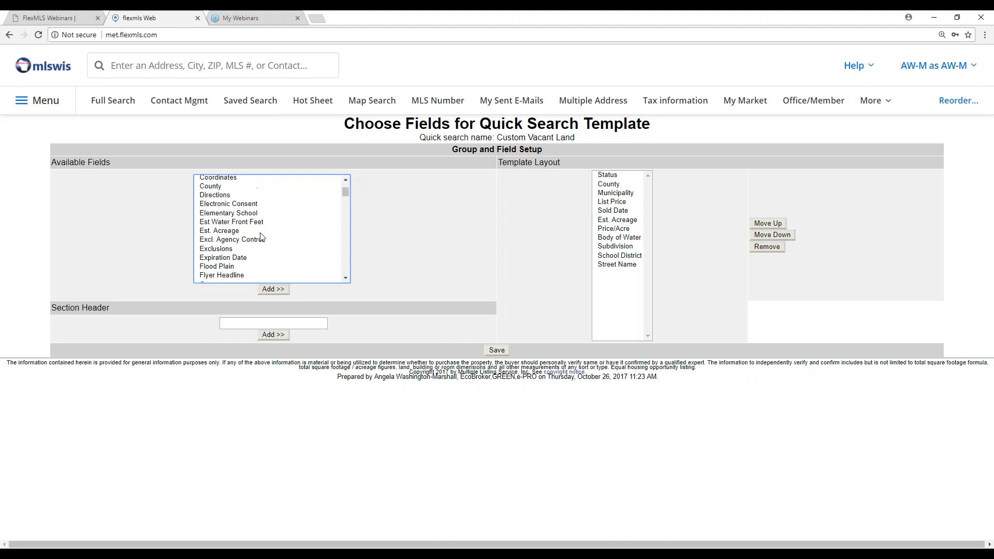
pyautogui.click(261, 223)
pyautogui.click(272, 289)
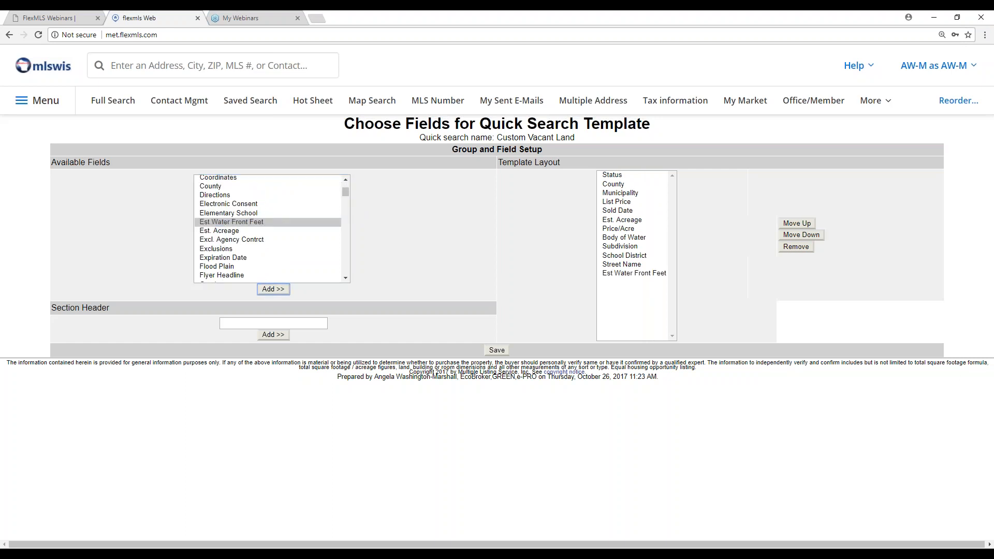
pyautogui.click(497, 349)
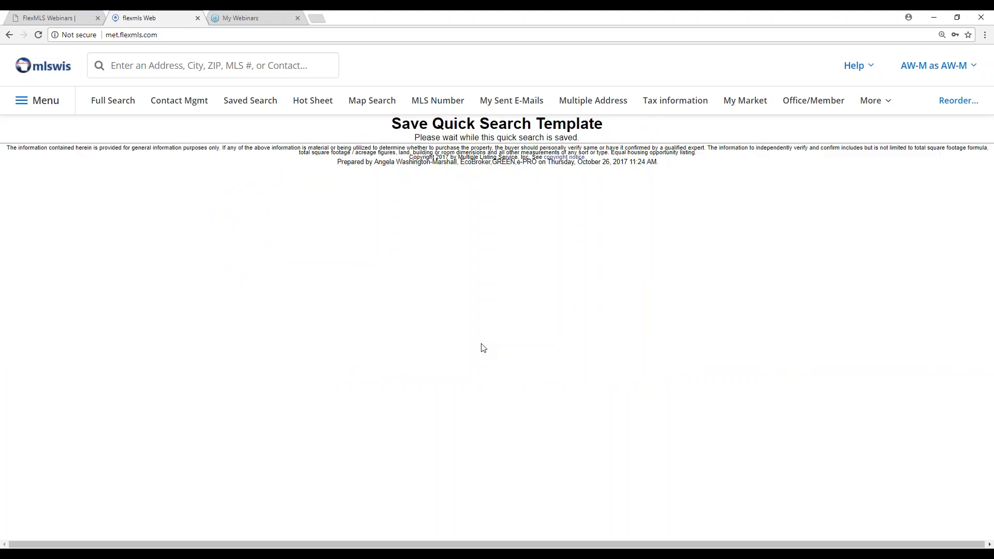
# Step: Start a map search using the Custom Vacant Land quick search template
pyautogui.click(40, 103)
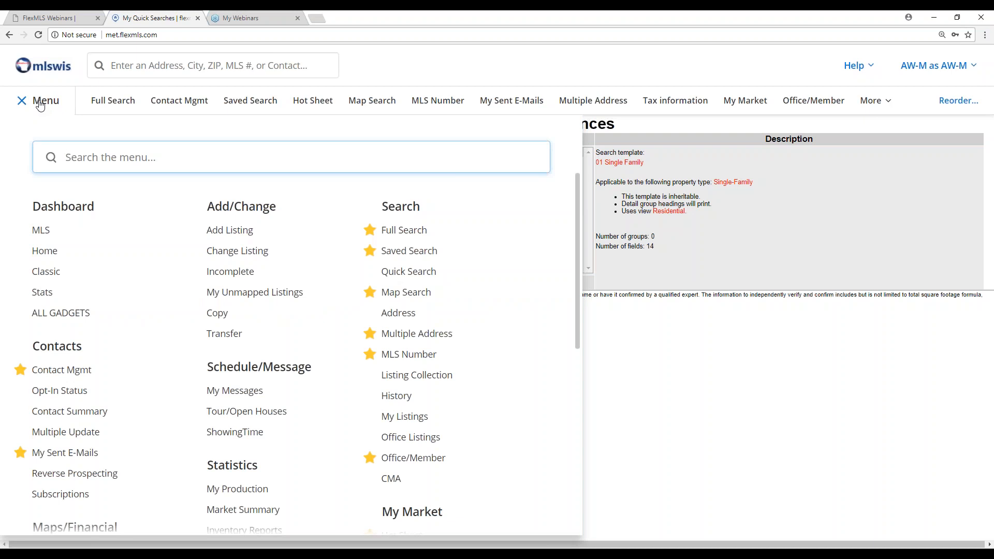
pyautogui.click(418, 294)
pyautogui.click(265, 280)
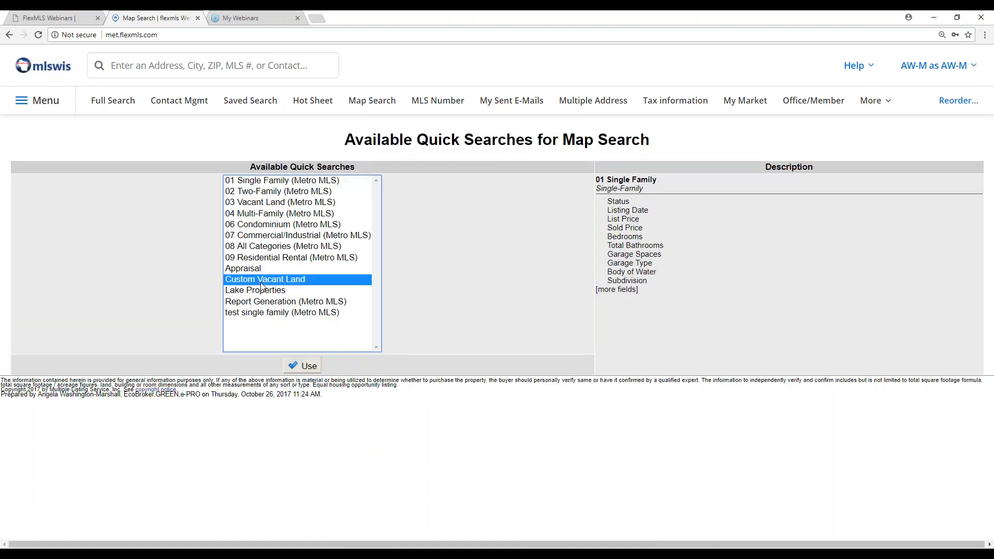
pyautogui.click(303, 366)
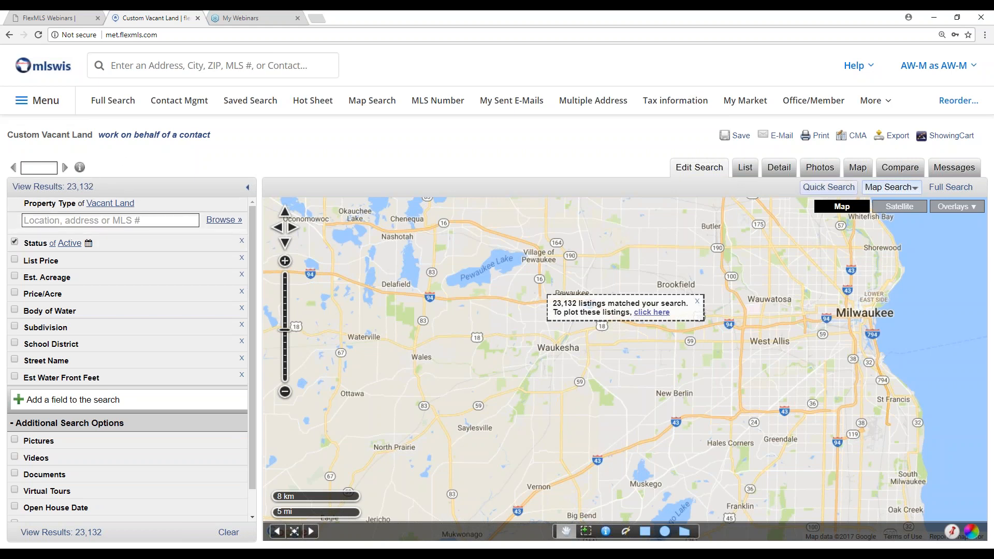
# Step: Replace the current map search with the 06 Condominium quick search template
pyautogui.click(916, 191)
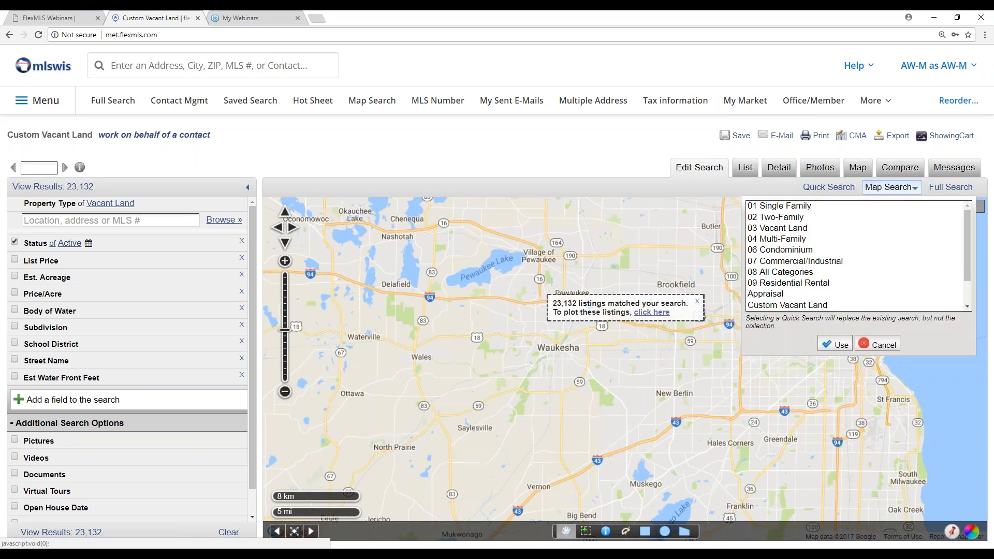
pyautogui.moveTo(971, 231); pyautogui.dragTo(972, 252)
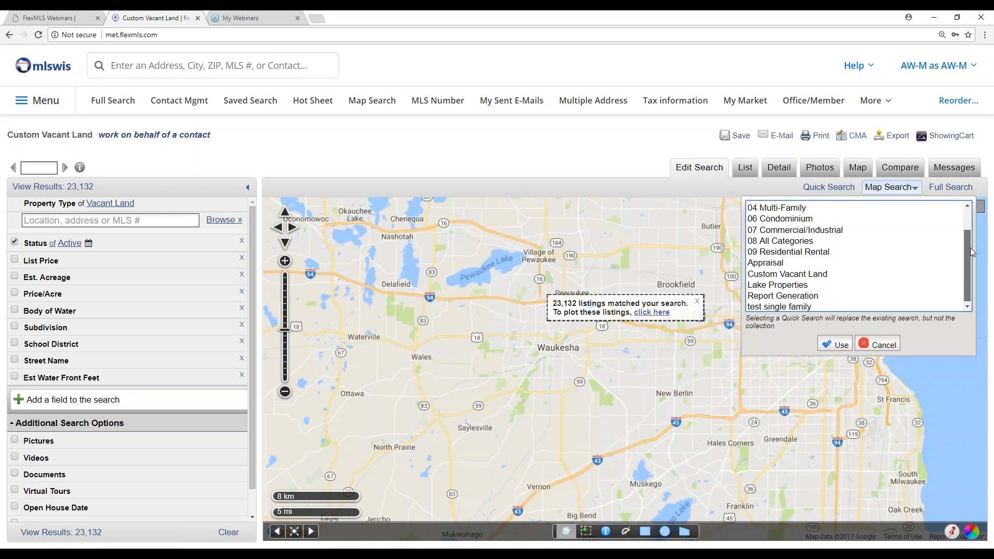
pyautogui.click(796, 222)
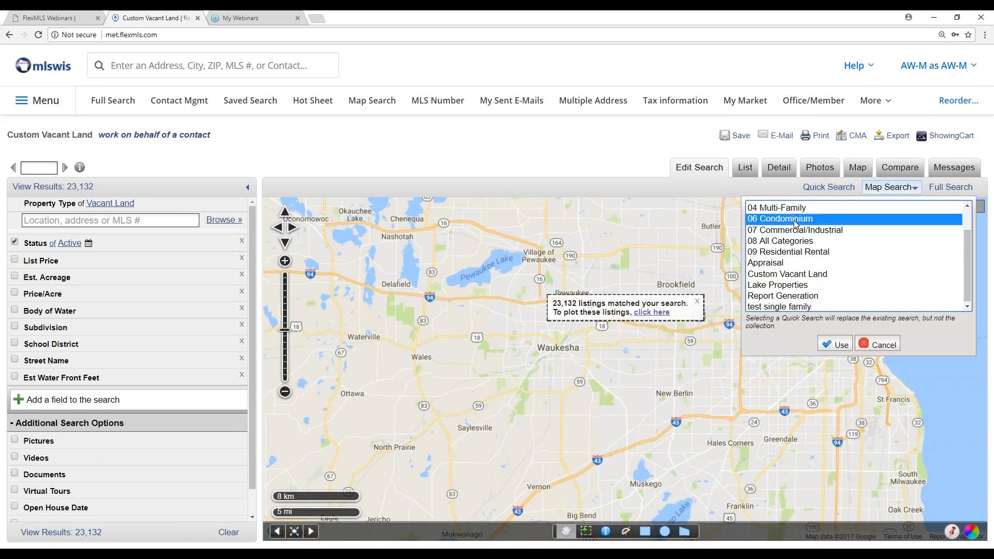
pyautogui.click(839, 344)
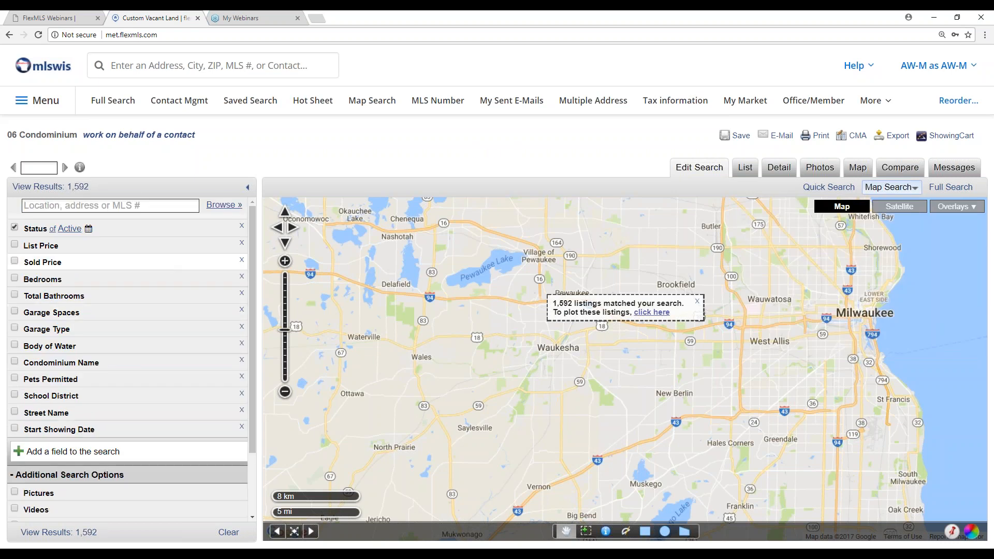